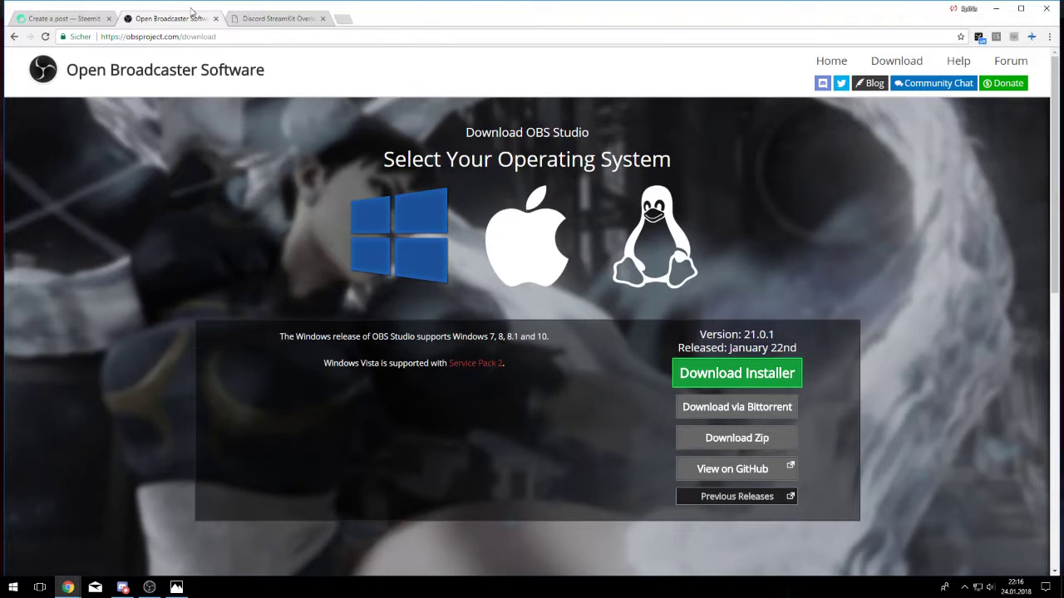
Switch to the Discord StreamKit overlay page and open the chat widget settings for OBS.
left_click(270, 19)
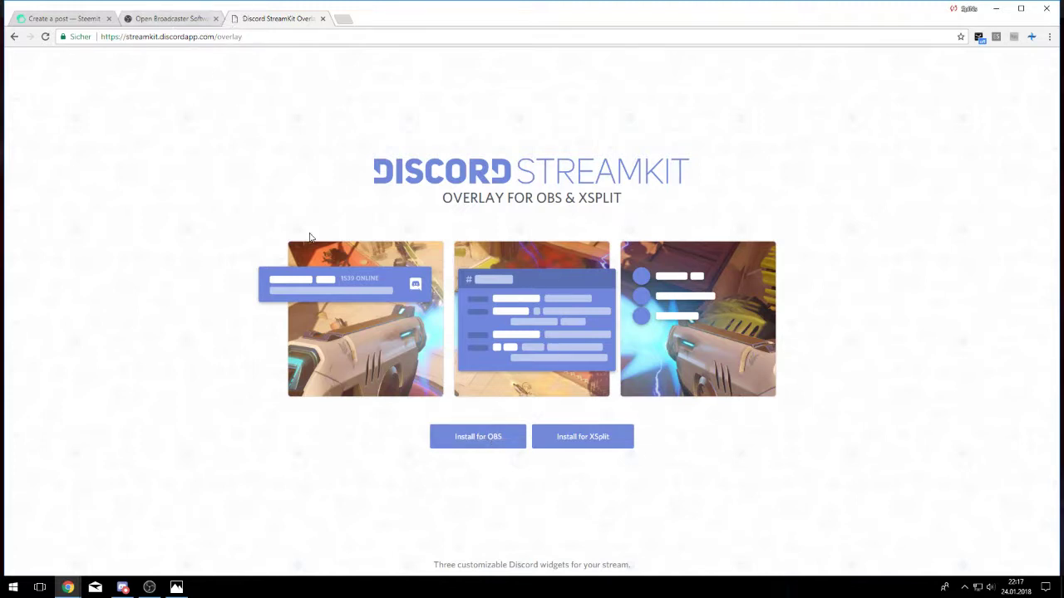
left_click(496, 440)
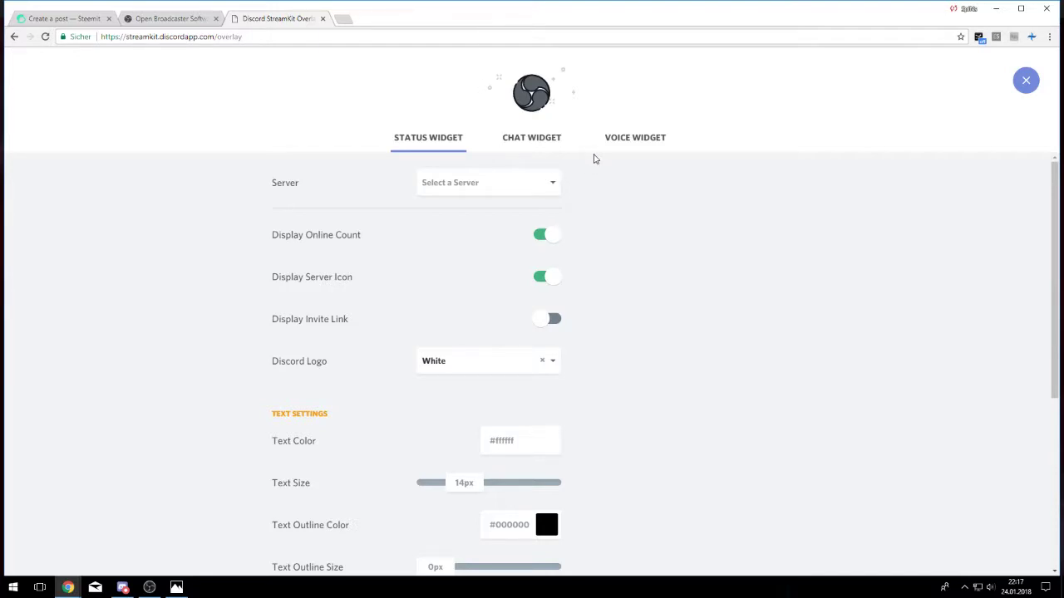
left_click(539, 147)
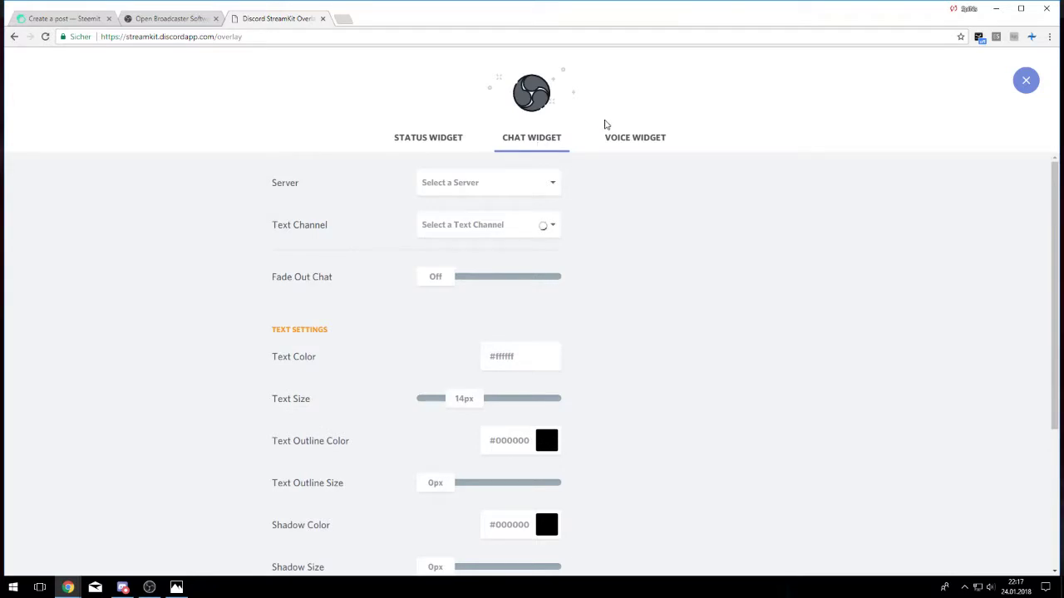
Choose Steemit D-A-CH as the server for the chat widget.
left_click(552, 186)
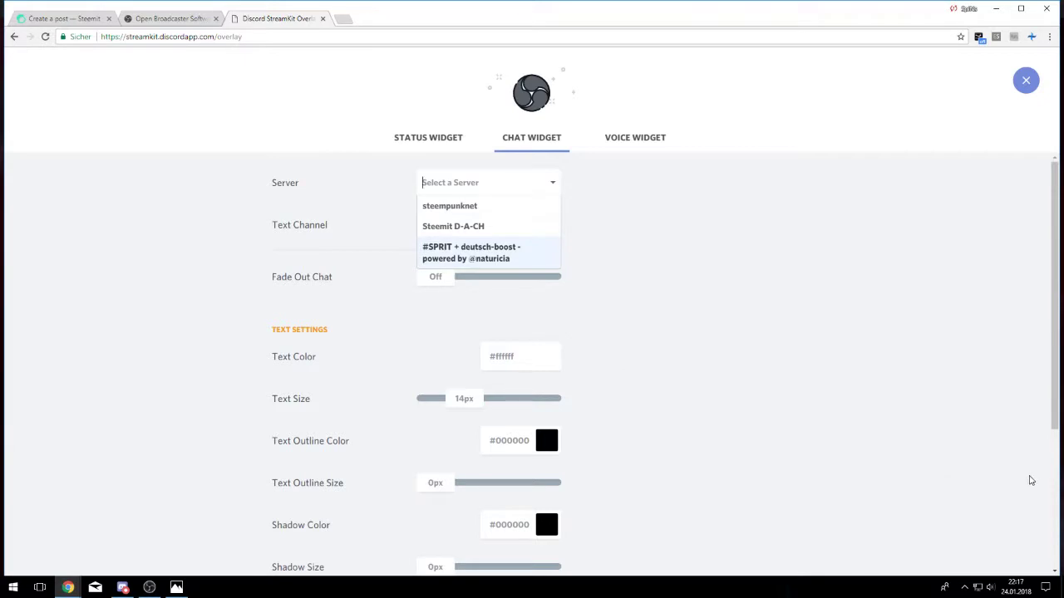
left_click(964, 587)
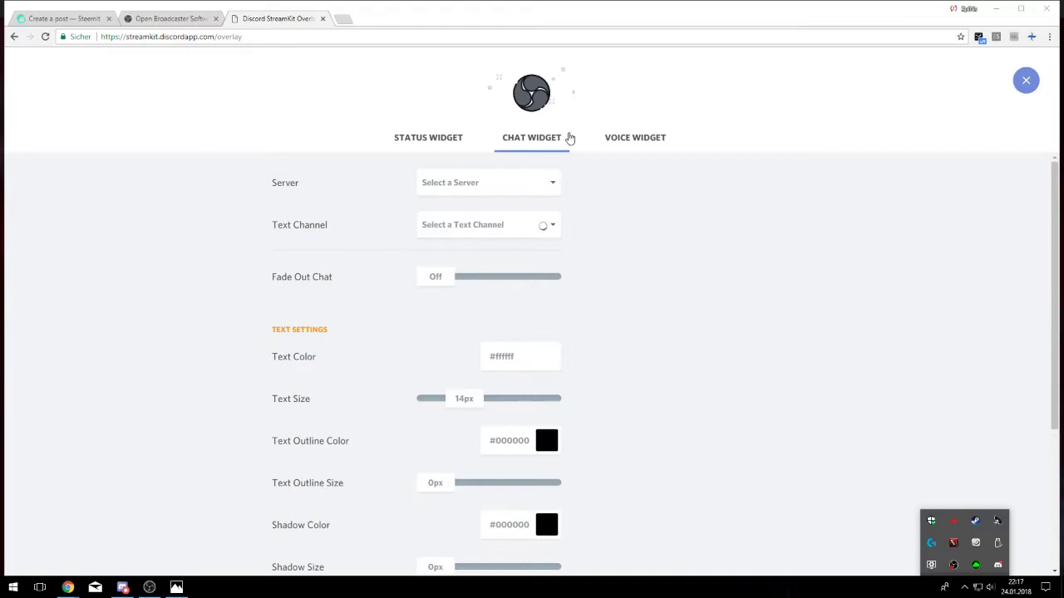
left_click(554, 183)
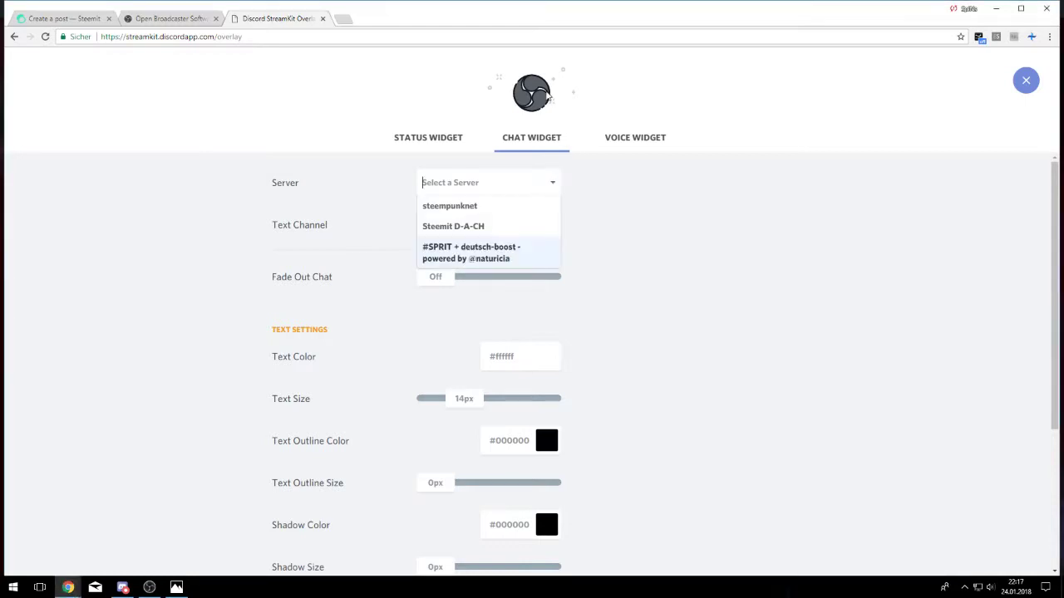
left_click(462, 227)
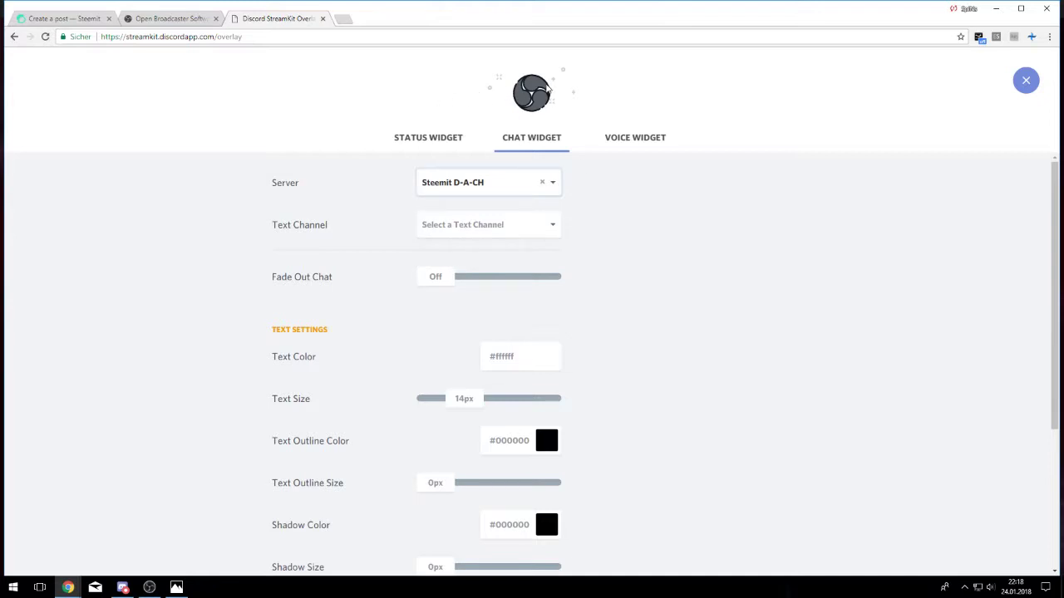
Select deutschbot as the chat widget's text channel.
left_click(533, 234)
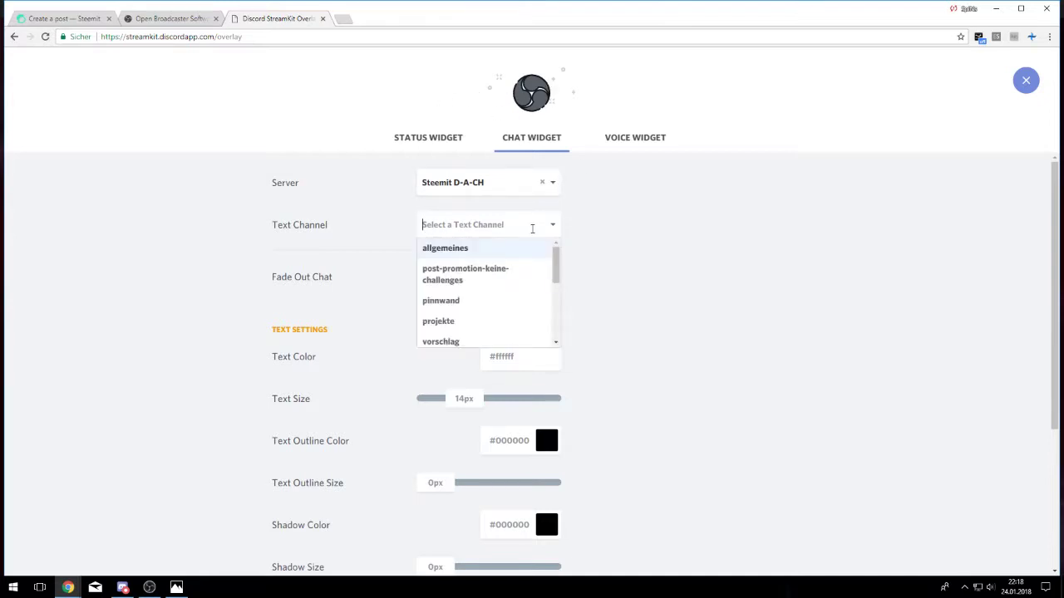
scroll(510, 291, "down", 2)
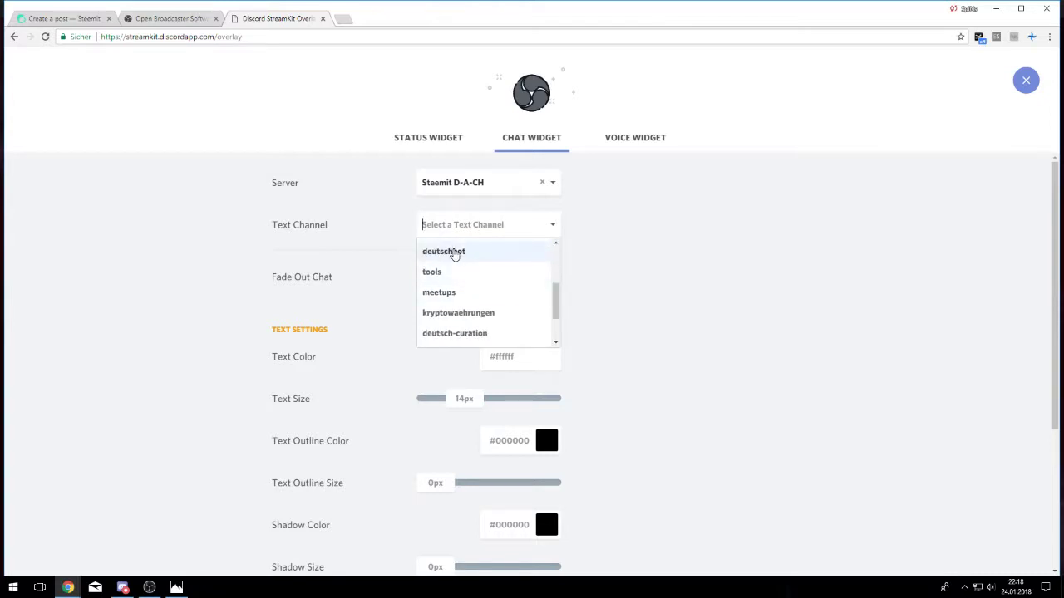
left_click_drag(556, 300, 557, 295)
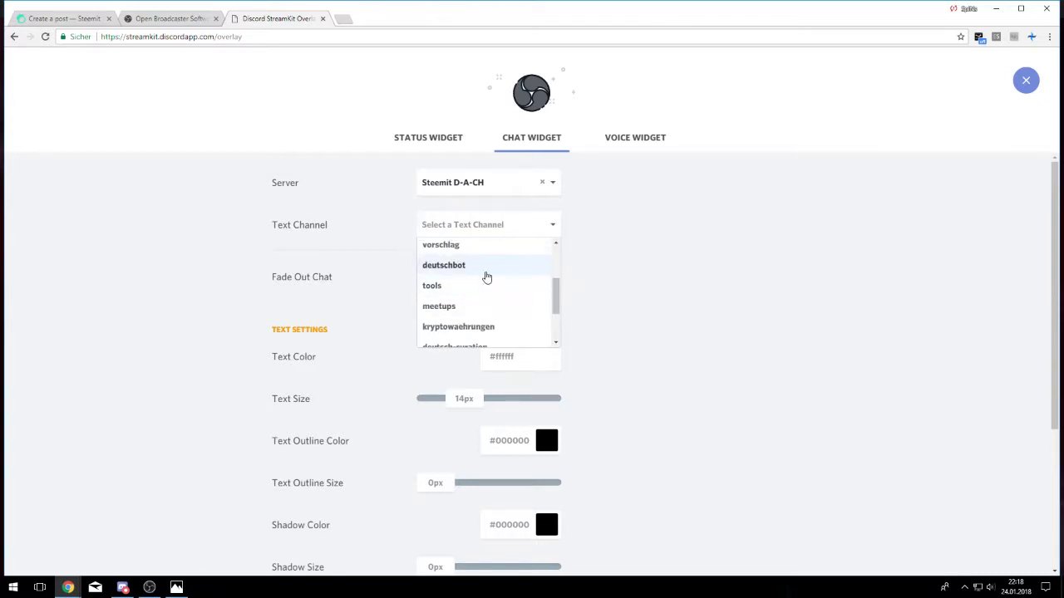
left_click(446, 269)
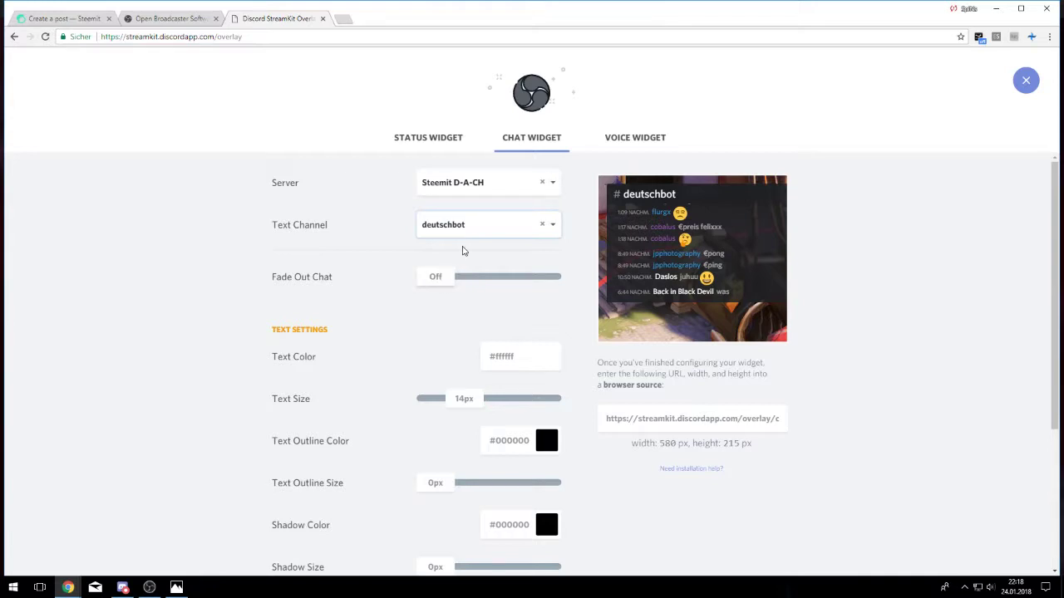
Try a chat fade-out time of 11 seconds and turn the fade-out back off.
left_click(964, 587)
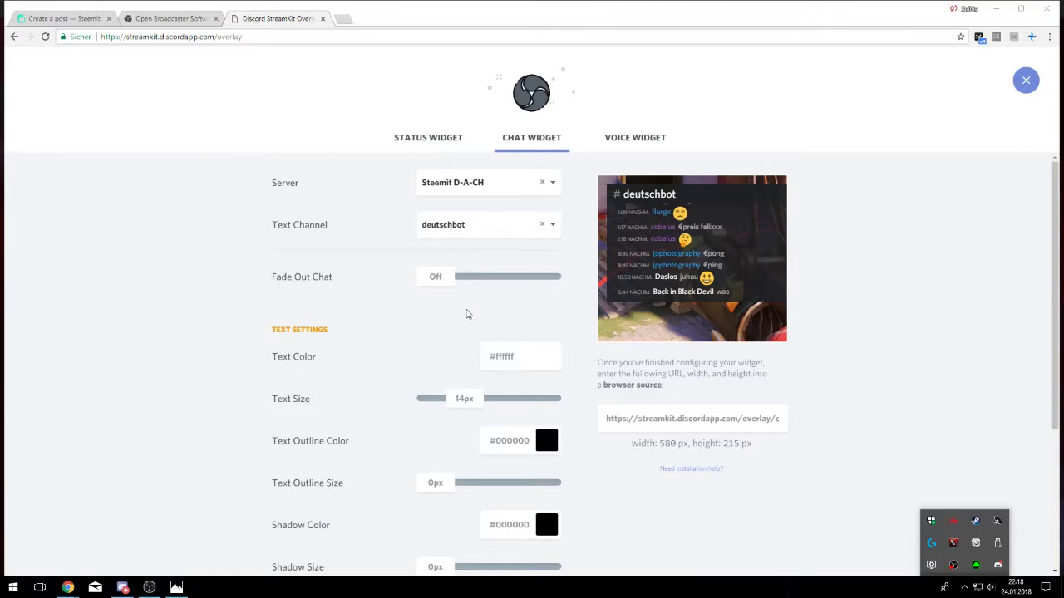
scroll(467, 314, "down", 1)
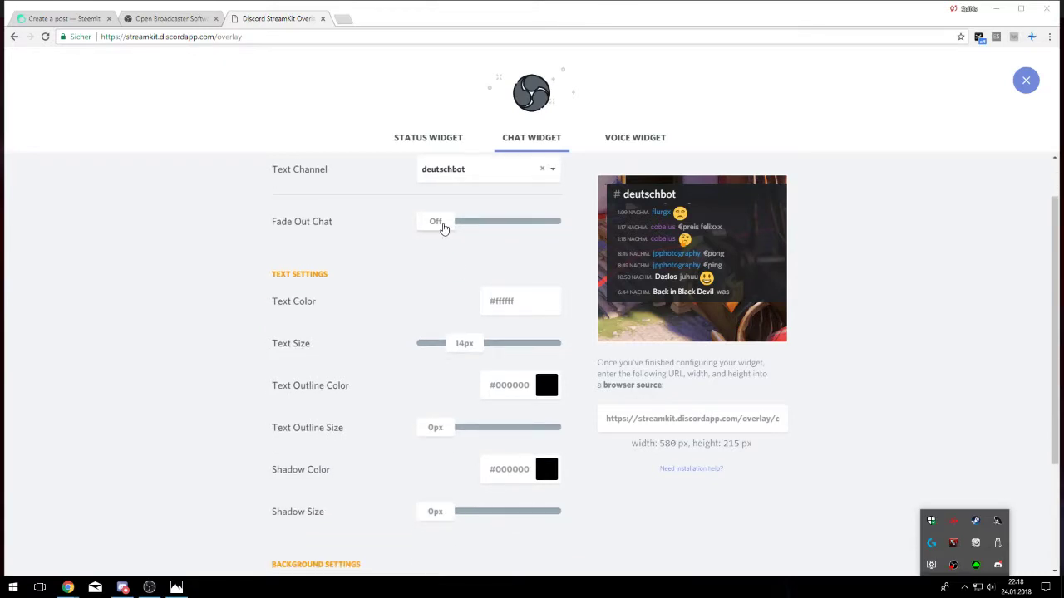
mouse_move(443, 228)
left_mouse_down()
mouse_move(465, 228)
mouse_move(457, 227)
left_mouse_up()
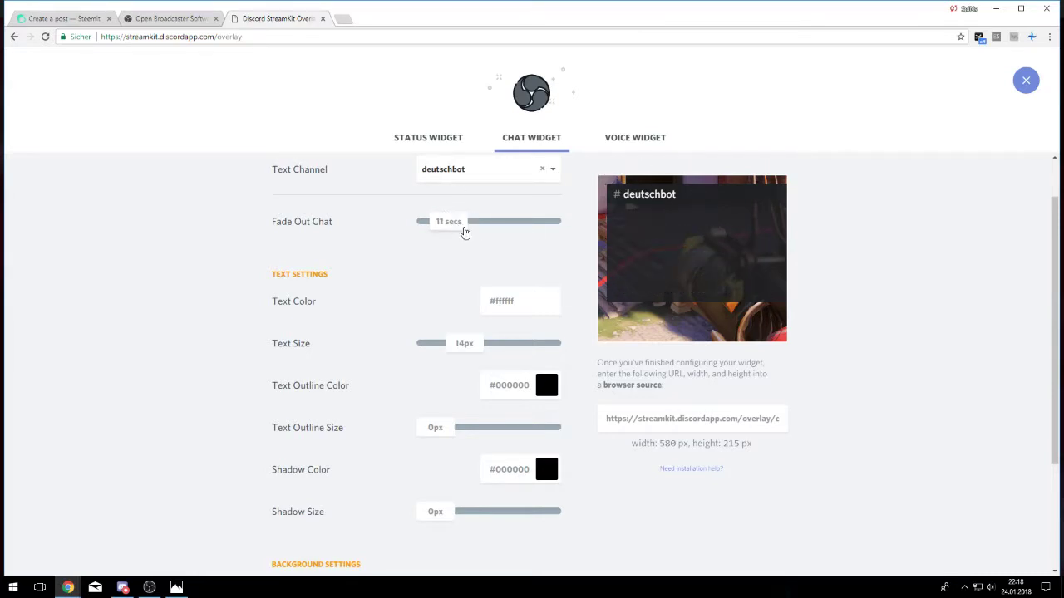
left_click_drag(456, 230, 391, 231)
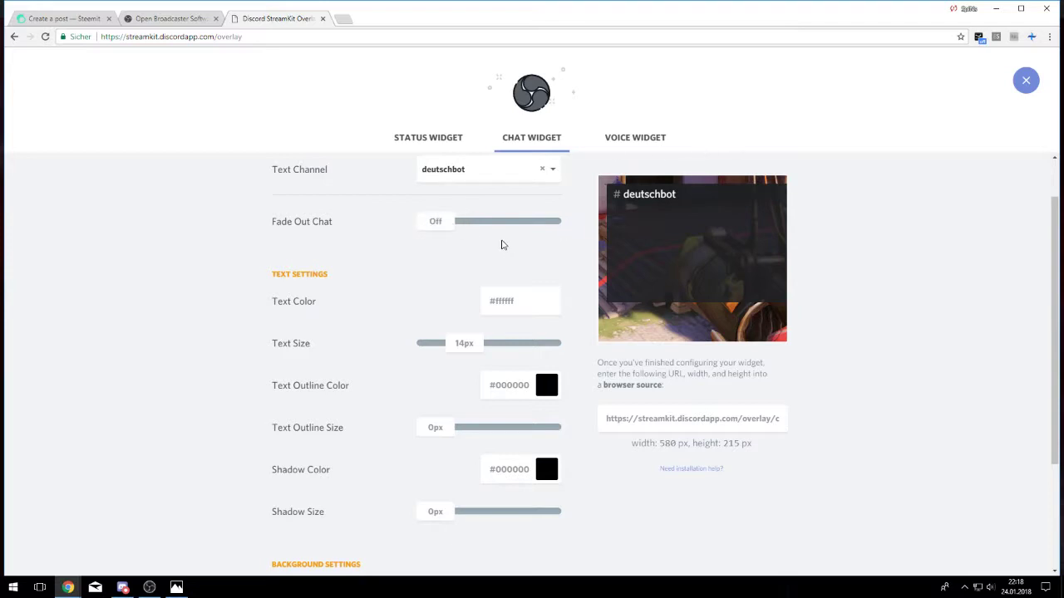
Increase the chat widget's text size to 15 px.
scroll(499, 244, "down", 2)
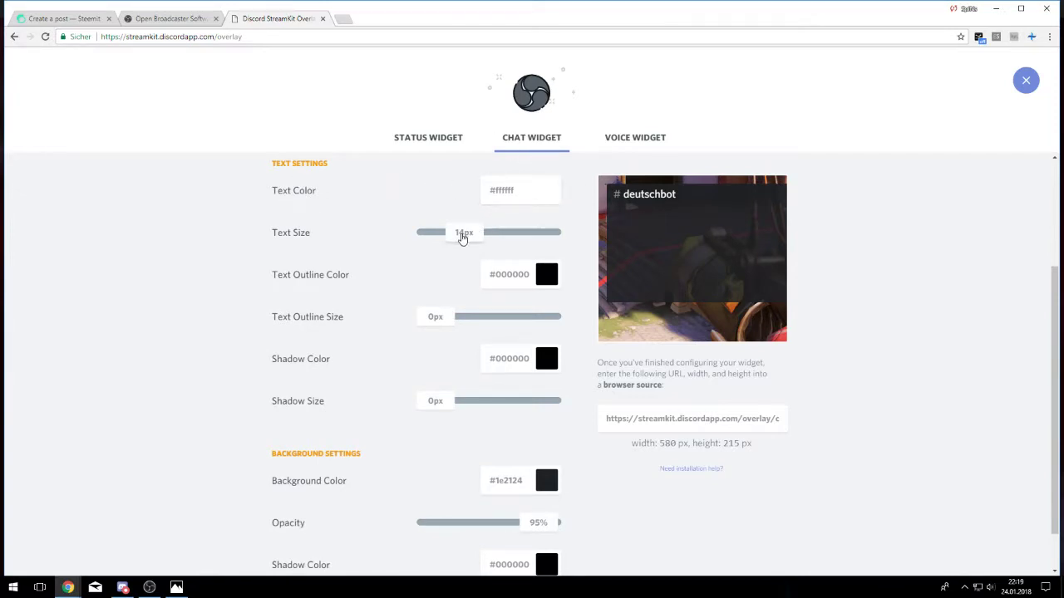
mouse_move(461, 235)
left_mouse_down()
mouse_move(474, 238)
mouse_move(463, 231)
left_mouse_up()
scroll(461, 229, "up", 2)
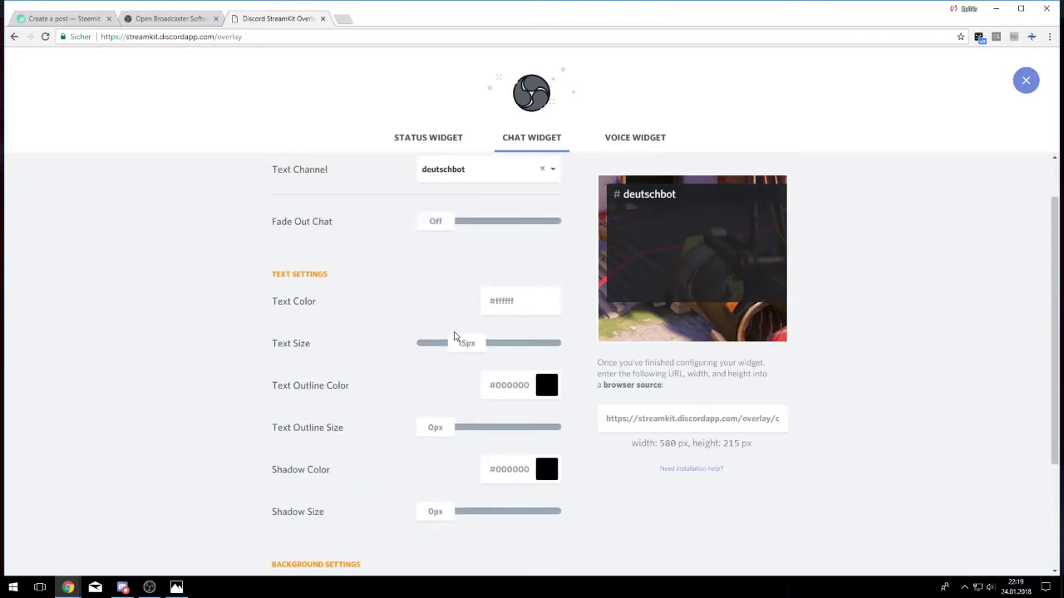
Reload the StreamKit overlay page and return to the OBS chat widget settings with Steemit D-A-CH selected as the server.
left_click(46, 36)
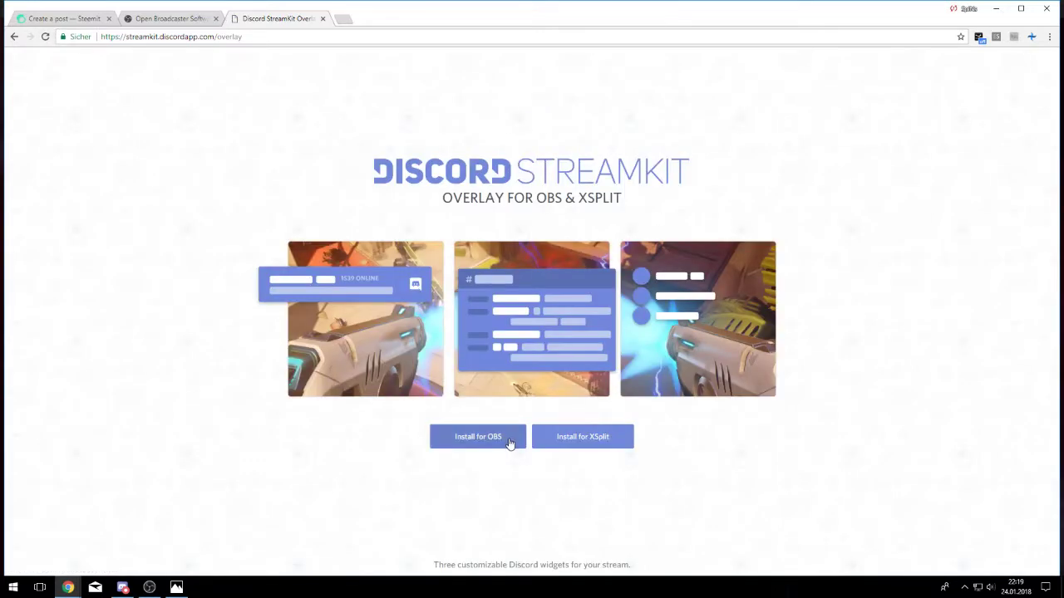
left_click(508, 438)
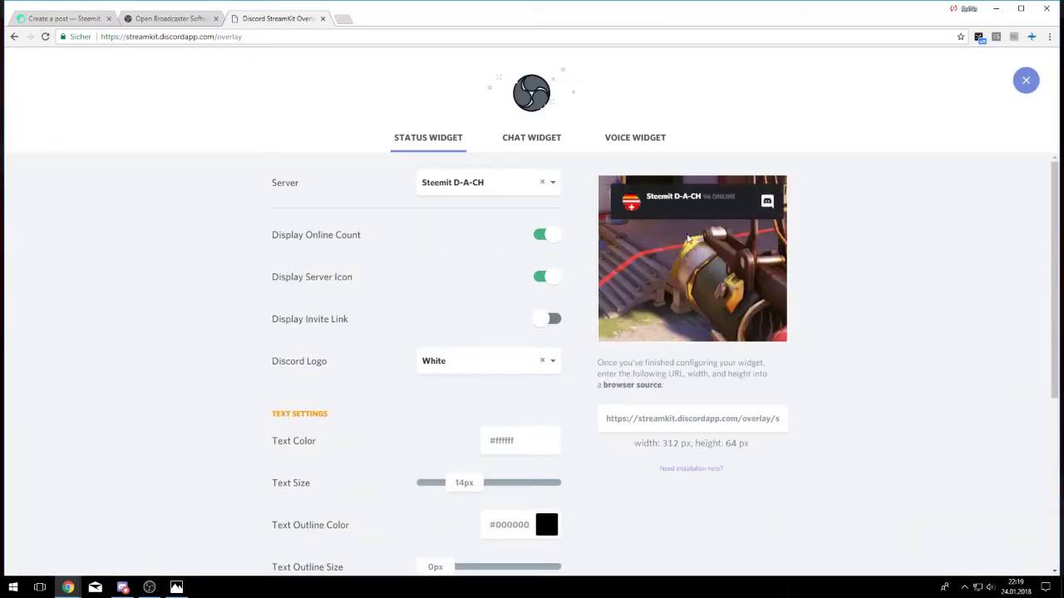
left_click(551, 187)
left_click(490, 229)
scroll(506, 285, "down", 1)
scroll(507, 285, "up", 1)
left_click(524, 141)
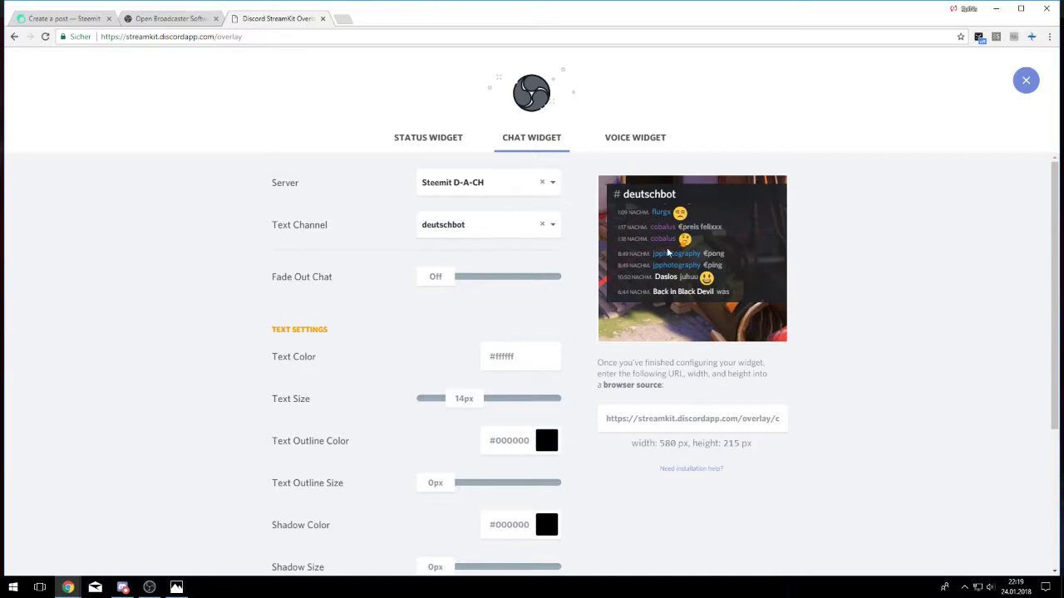
Set the chat widget's text size to 15 px and its text outline size to 0 px.
scroll(877, 282, "down", 1)
mouse_move(465, 343)
left_mouse_down()
mouse_move(499, 348)
mouse_move(454, 342)
mouse_move(475, 349)
left_mouse_up()
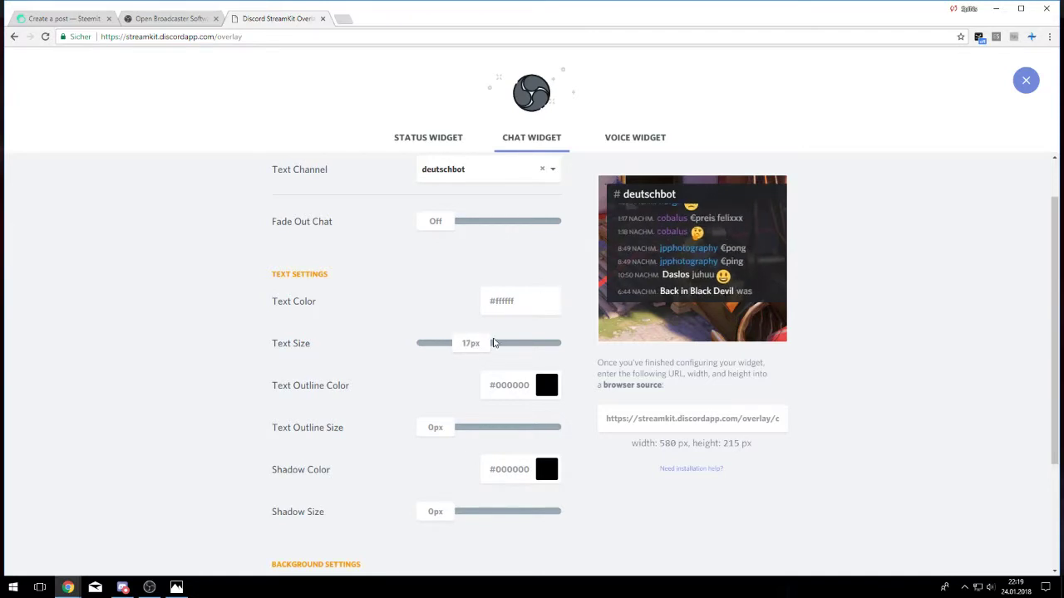
left_click_drag(471, 349, 467, 351)
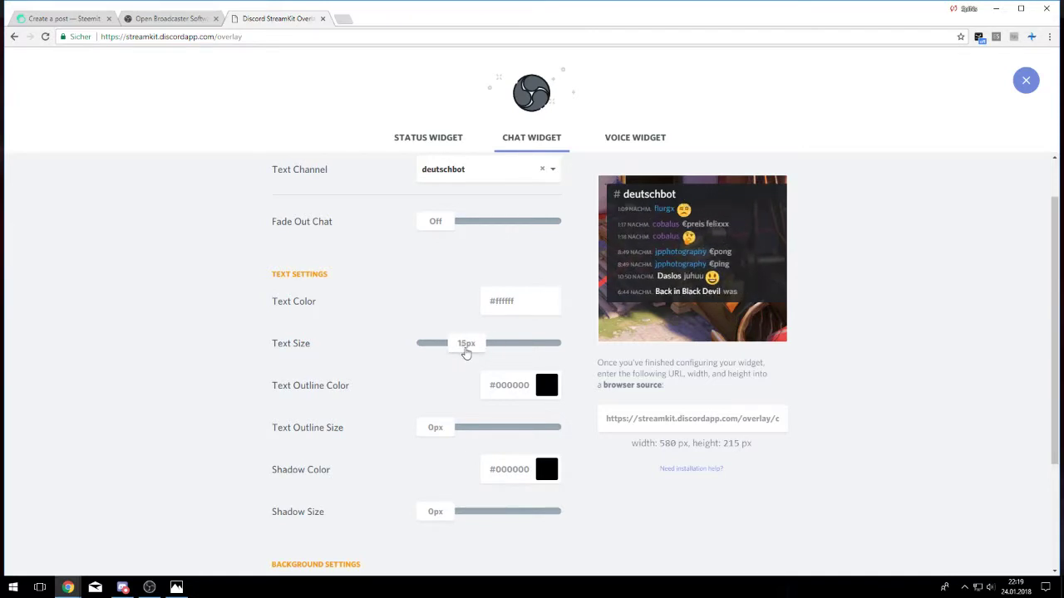
scroll(249, 362, "down", 1)
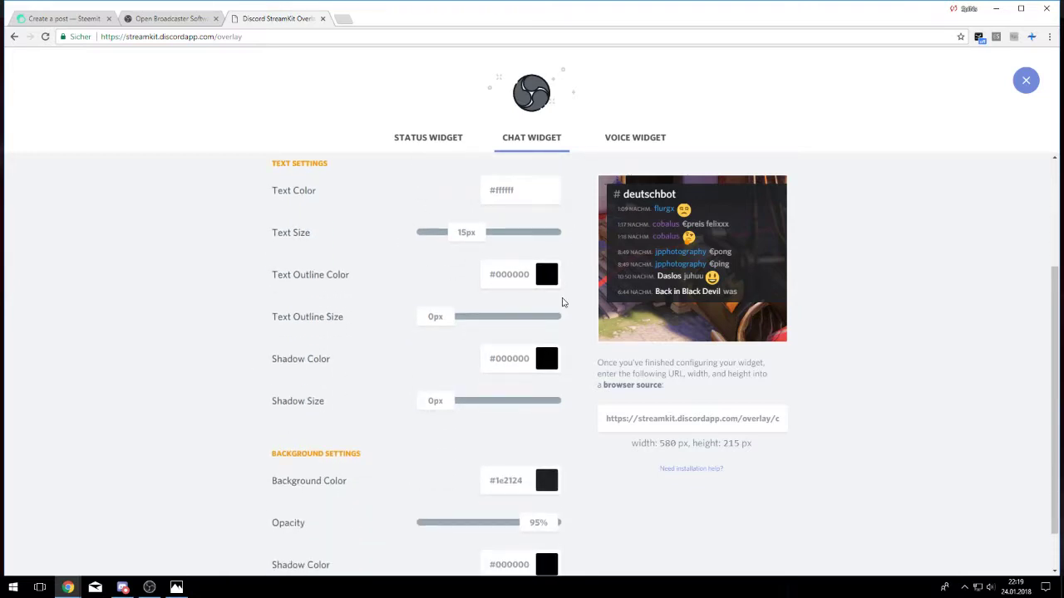
mouse_move(437, 319)
left_mouse_down()
mouse_move(468, 328)
mouse_move(432, 327)
left_mouse_up()
Set the opacity of the chat widget's background to 100%.
scroll(529, 336, "down", 1)
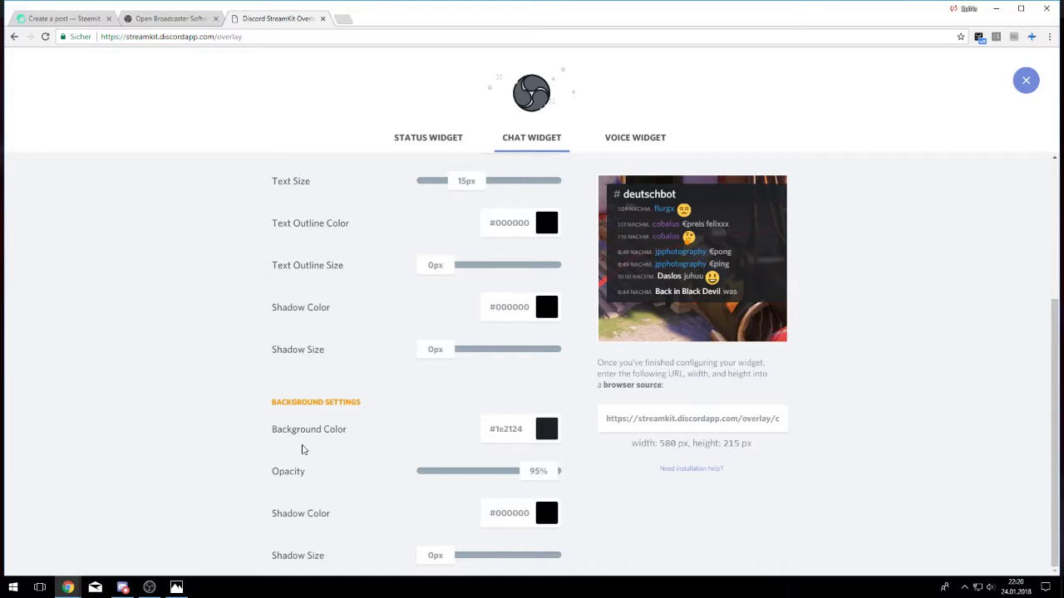
mouse_move(549, 476)
left_mouse_down()
mouse_move(465, 474)
mouse_move(570, 480)
mouse_move(435, 473)
mouse_move(556, 485)
left_mouse_up()
left_click_drag(545, 472, 572, 469)
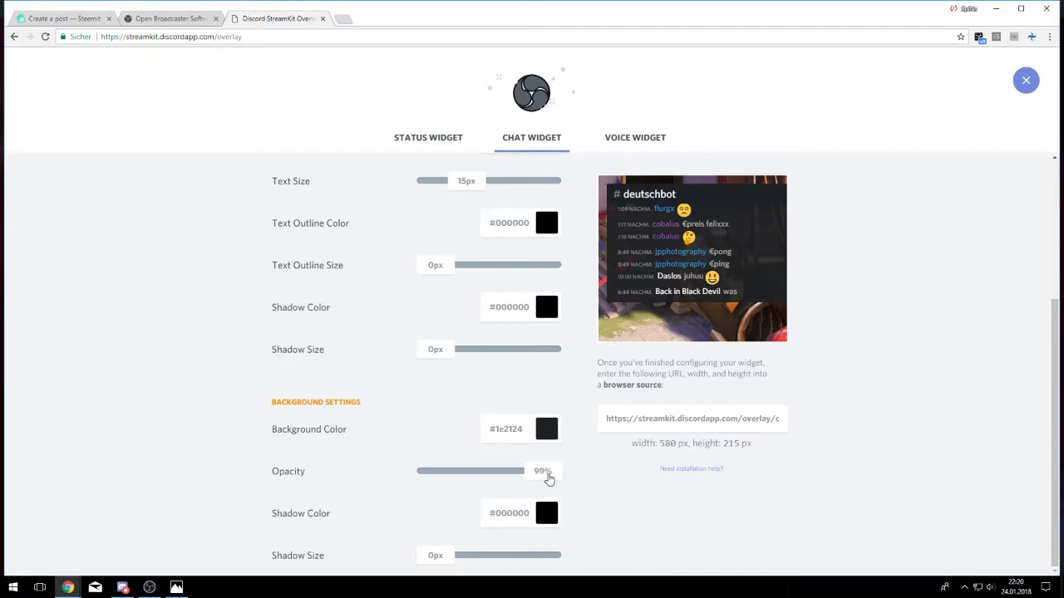
mouse_move(546, 477)
left_mouse_down()
mouse_move(482, 484)
mouse_move(518, 491)
mouse_move(482, 495)
mouse_move(558, 489)
left_mouse_up()
Copy the chat widget's browser source URL and highlight the width and height given below it.
scroll(969, 413, "up", 2)
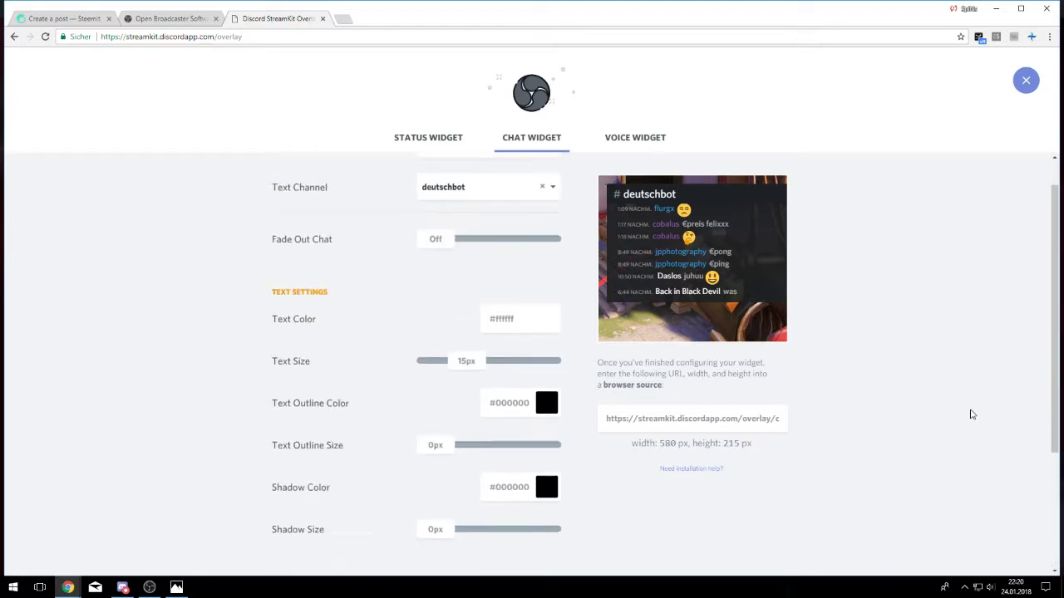
scroll(972, 414, "down", 2)
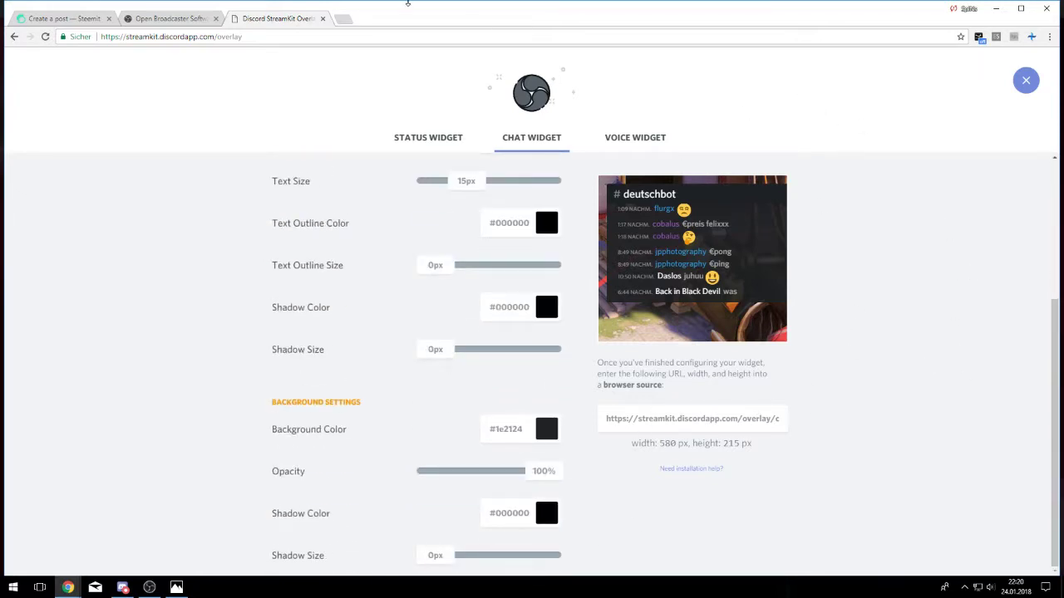
scroll(558, 368, "up", 2)
scroll(556, 385, "down", 2)
left_click(721, 418)
right_click(680, 418)
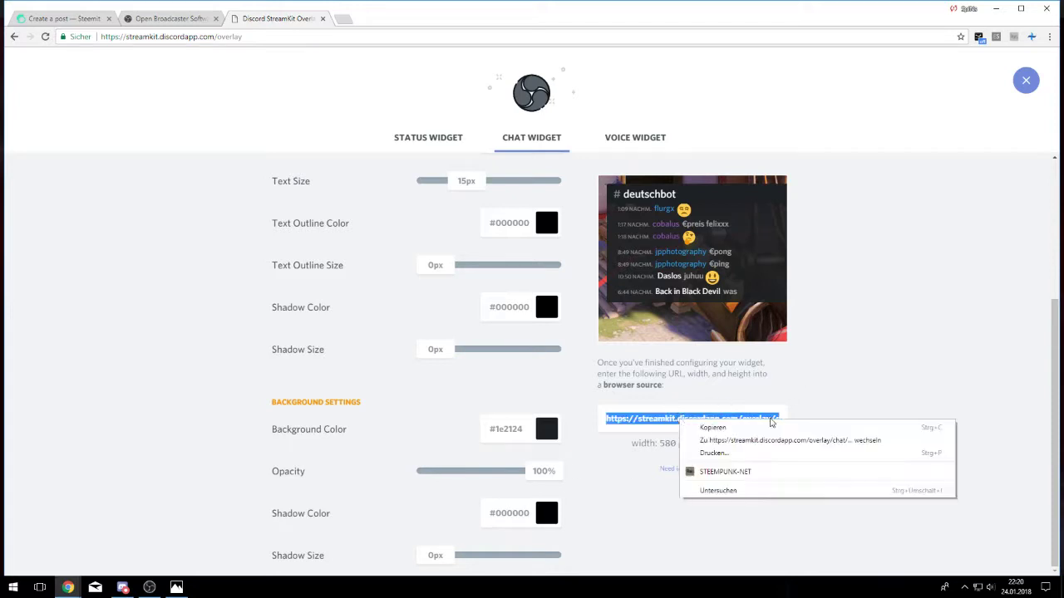
left_click(723, 429)
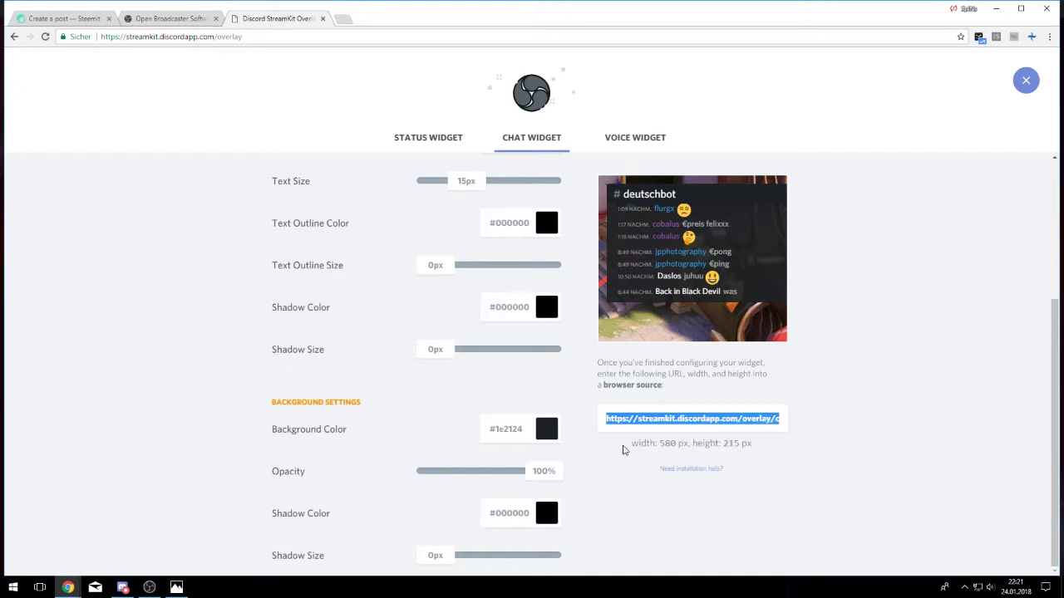
left_click_drag(623, 450, 756, 453)
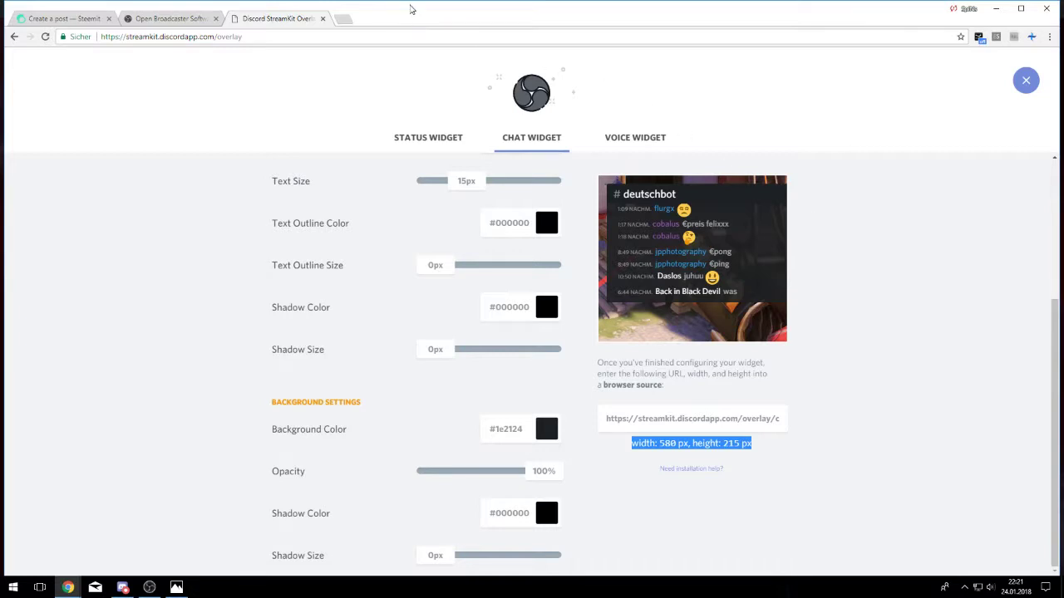
Close the OBS download page and switch to OBS Studio, accepting the Bildschirmaufnahme source properties with Anzeige 1 and mouse pointer capture.
left_click(215, 19)
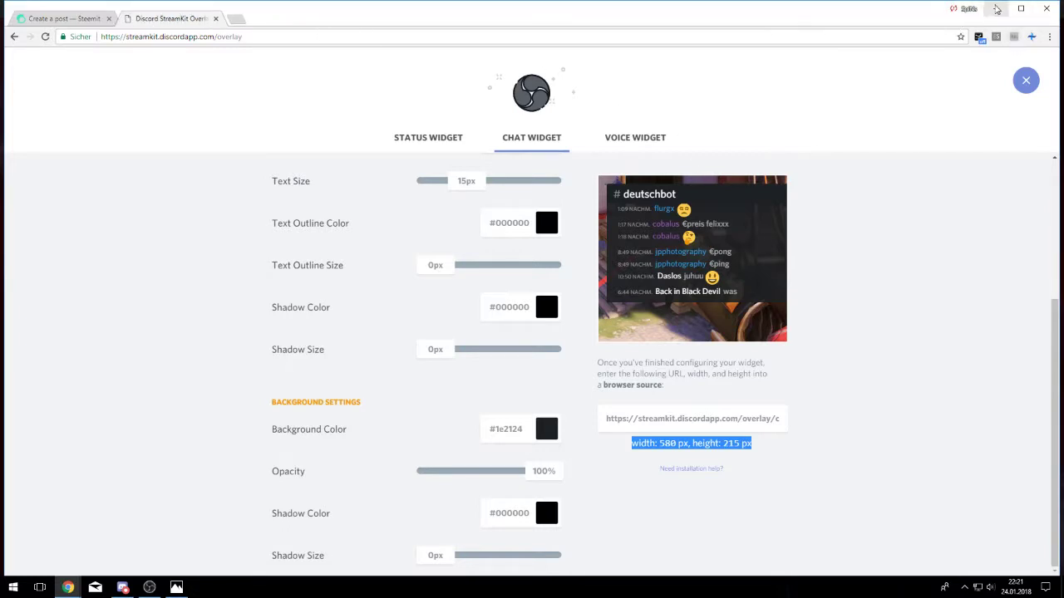
left_click(997, 9)
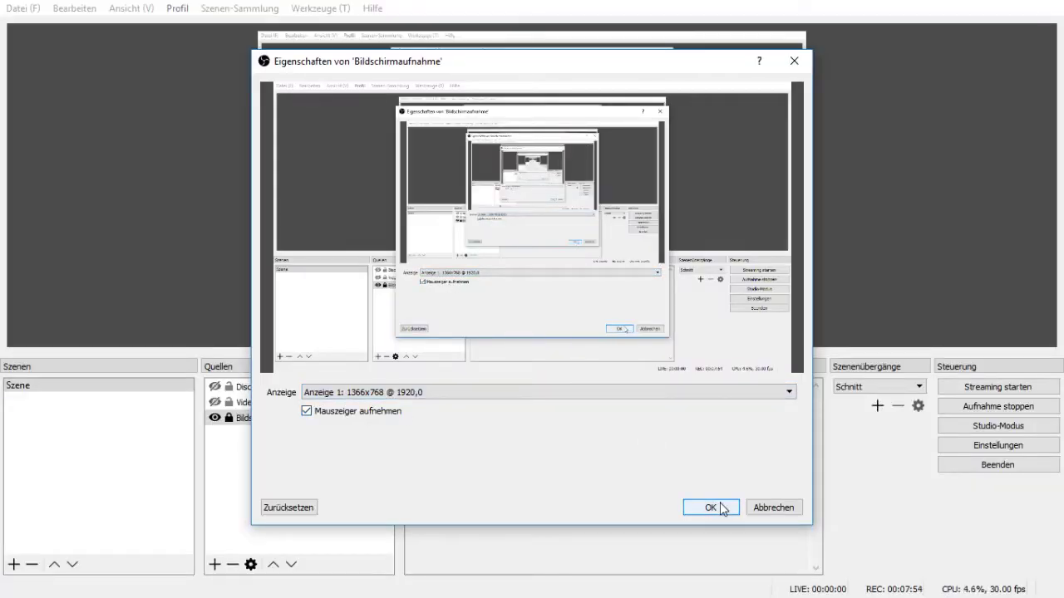
left_click(710, 507)
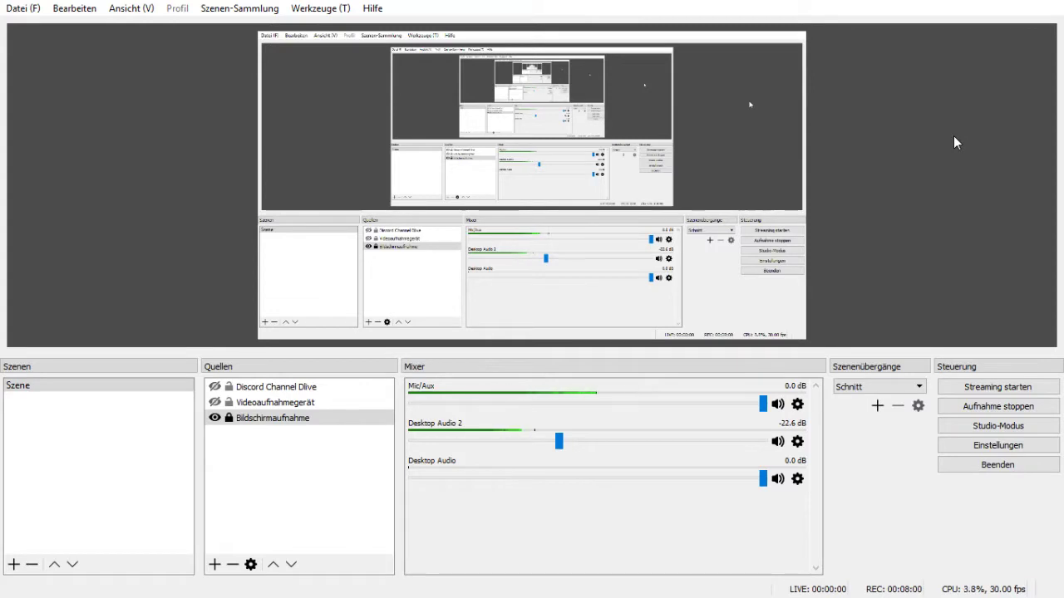
Look through the source types that can be added to the scene, without adding one.
left_click(216, 566)
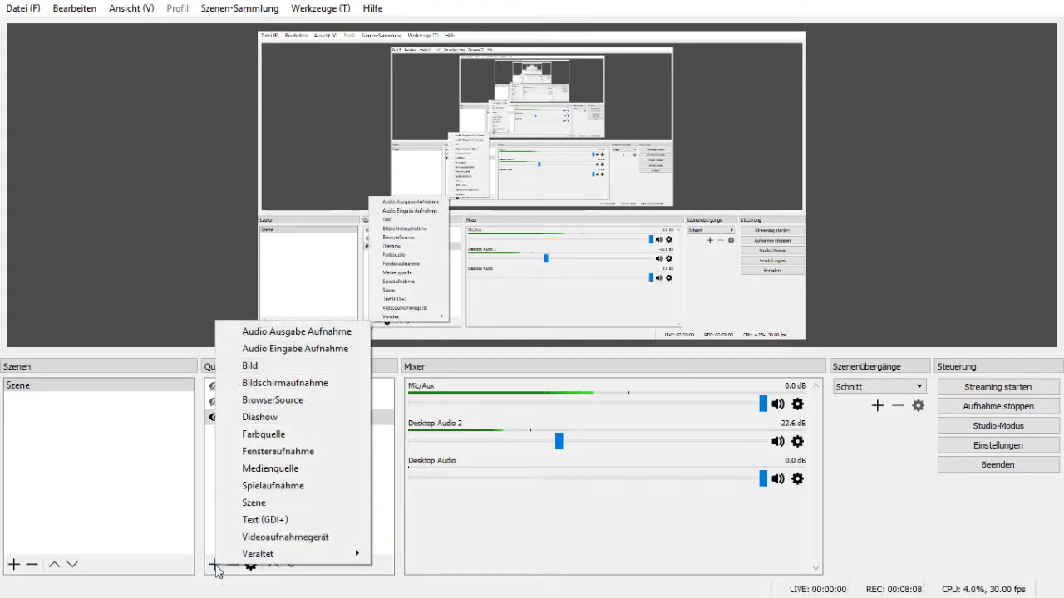
left_click(142, 536)
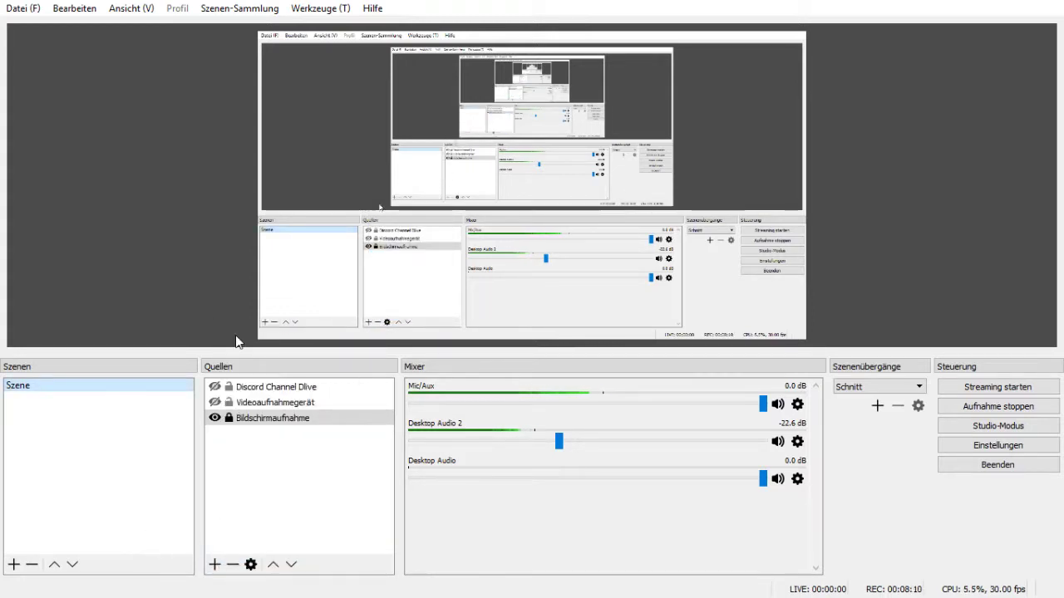
Add a new BrowserSource named "discord" to the scene and keep it visible.
left_click(215, 564)
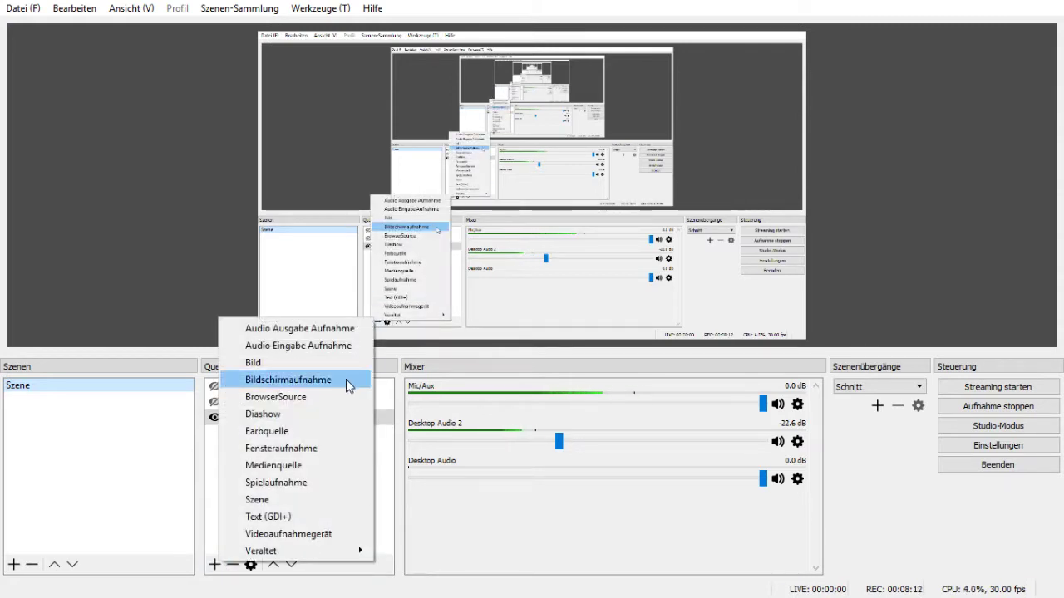
left_click(291, 397)
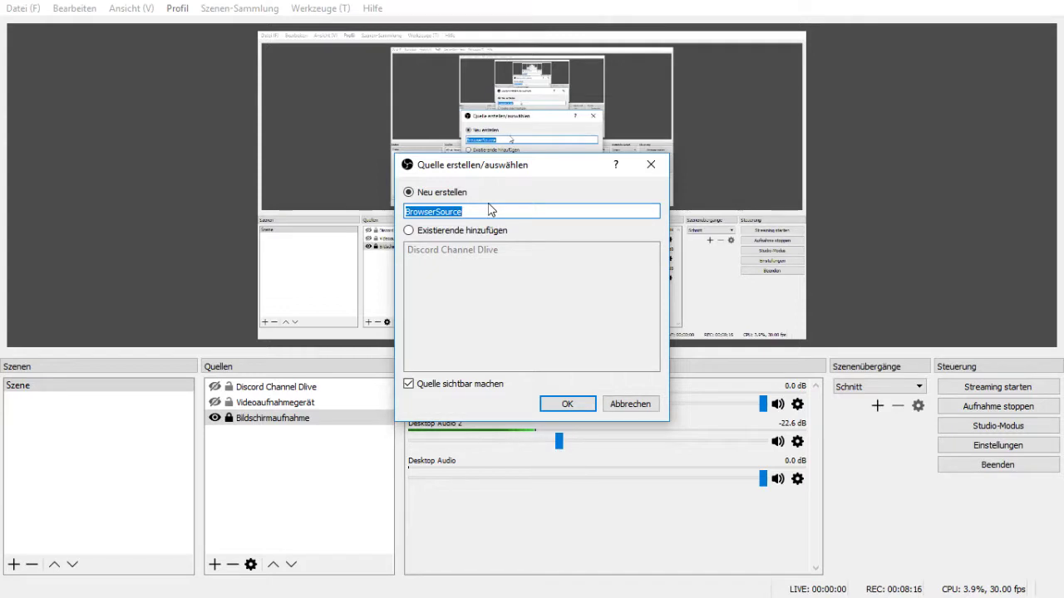
type("discord")
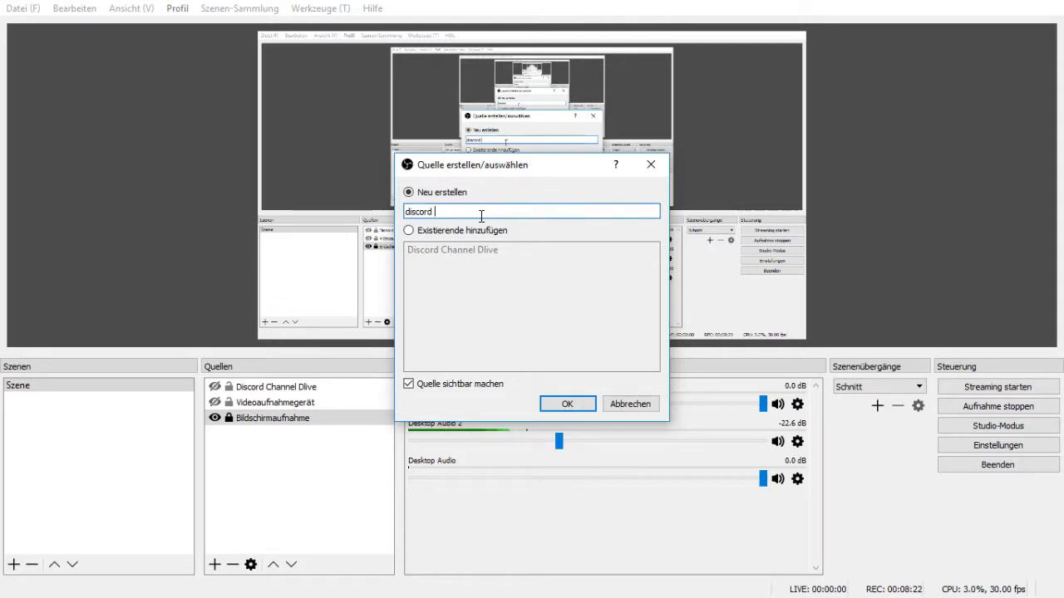
left_click(567, 404)
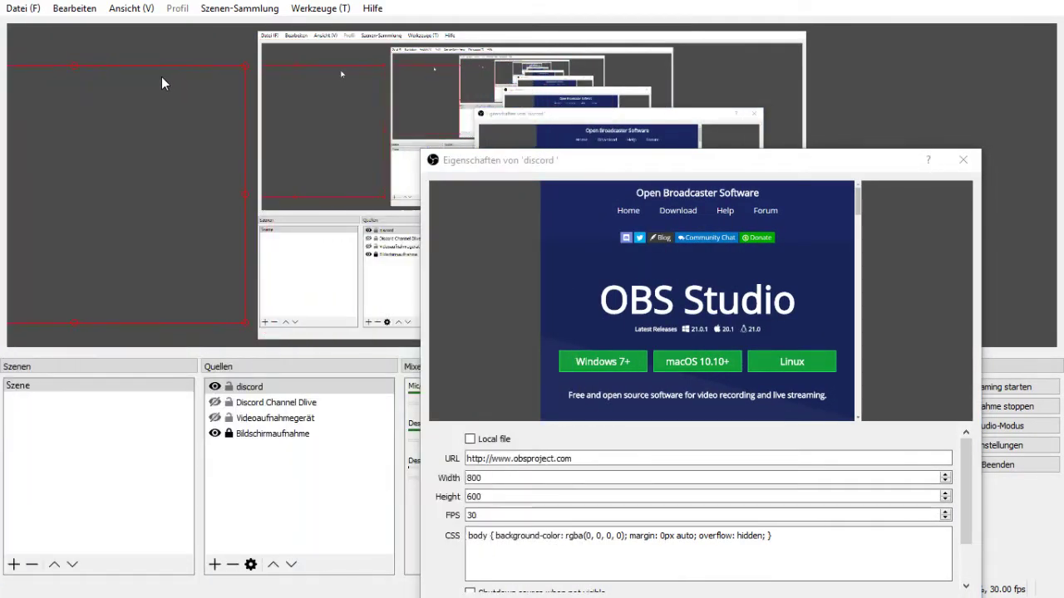
Replace the discord browser source's default URL with the copied StreamKit chat widget URL.
left_click_drag(652, 165, 507, 39)
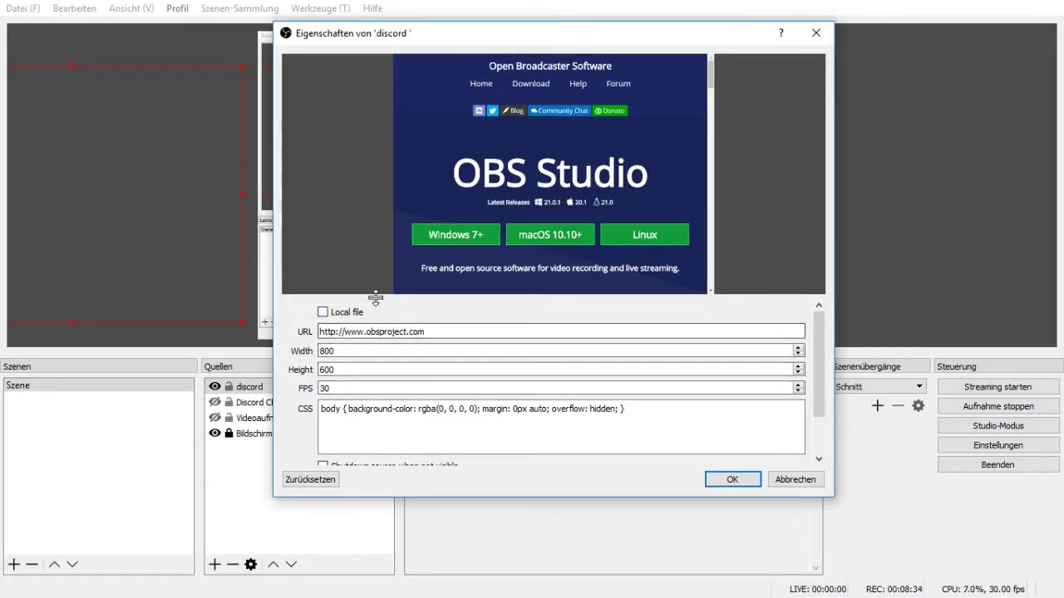
triple_click(429, 331)
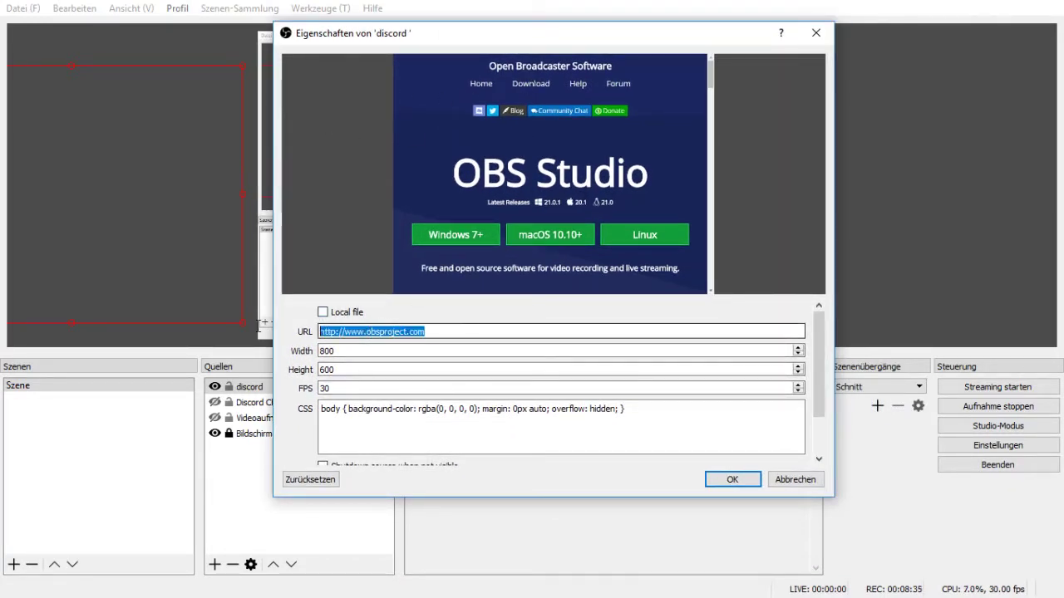
right_click(378, 332)
left_click(424, 417)
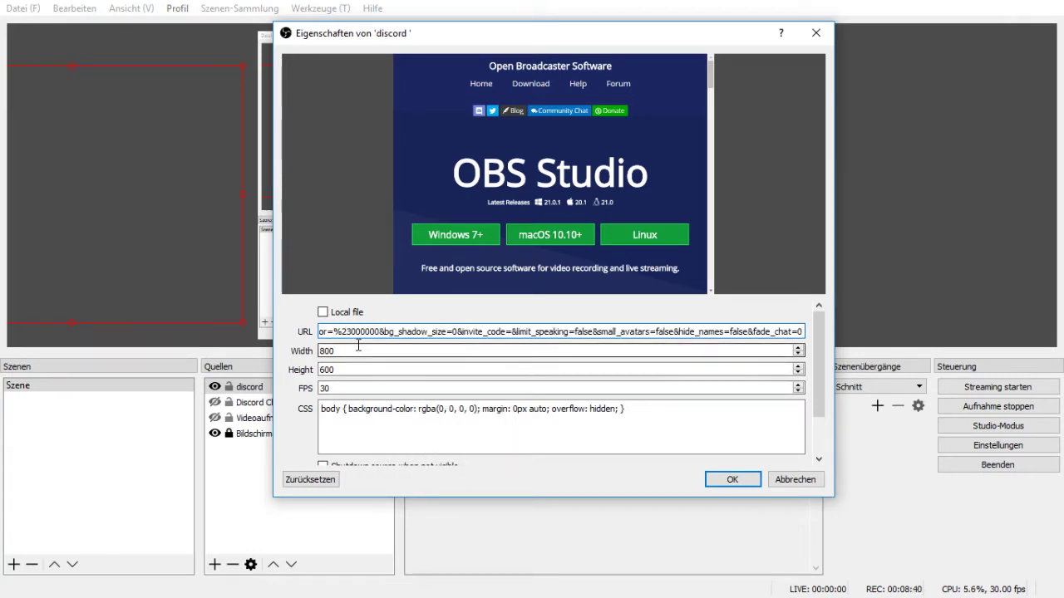
Set the discord browser source to a width of 580 and a height of 215, and accept its properties.
key("Tab")
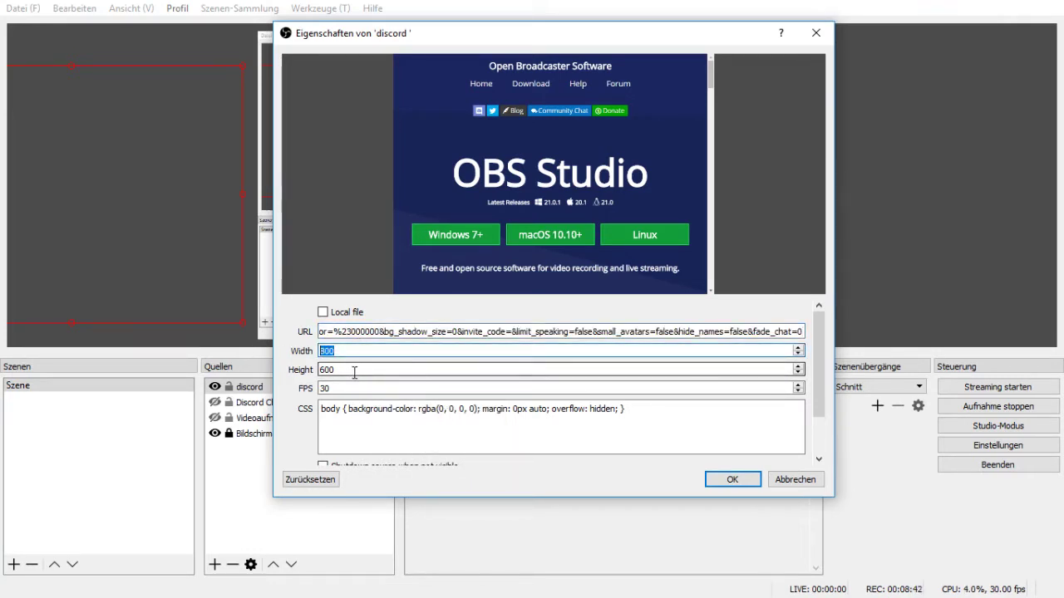
key("Tab")
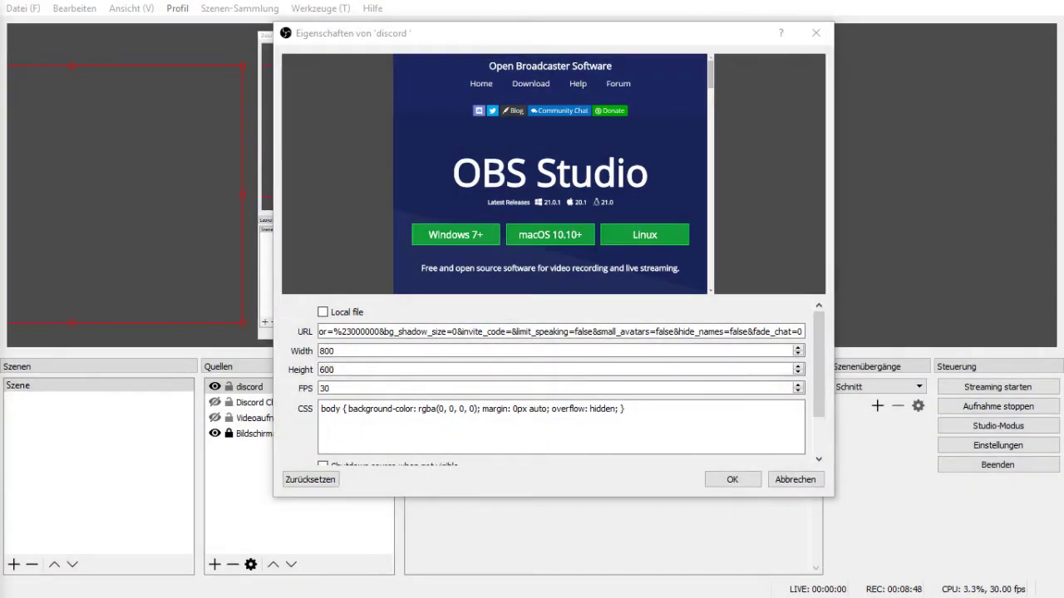
left_click(295, 400)
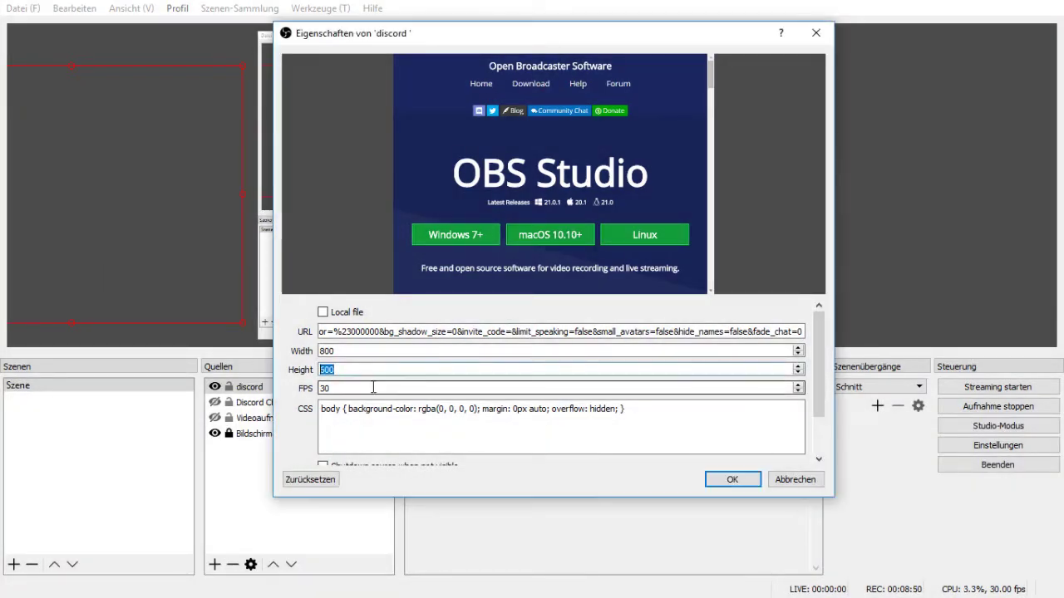
key("shift+Tab")
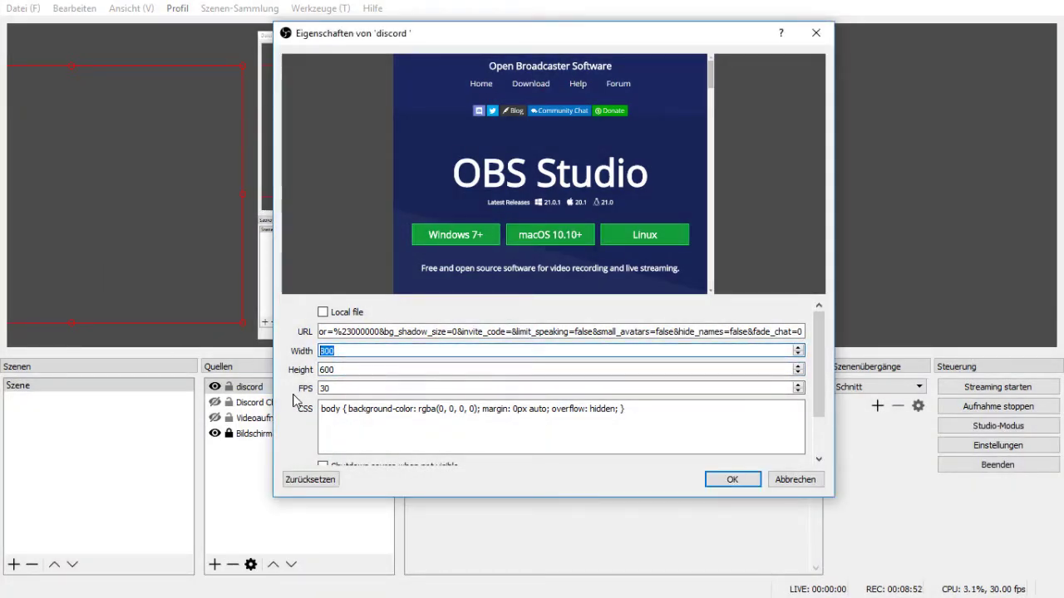
type("580")
key("Tab")
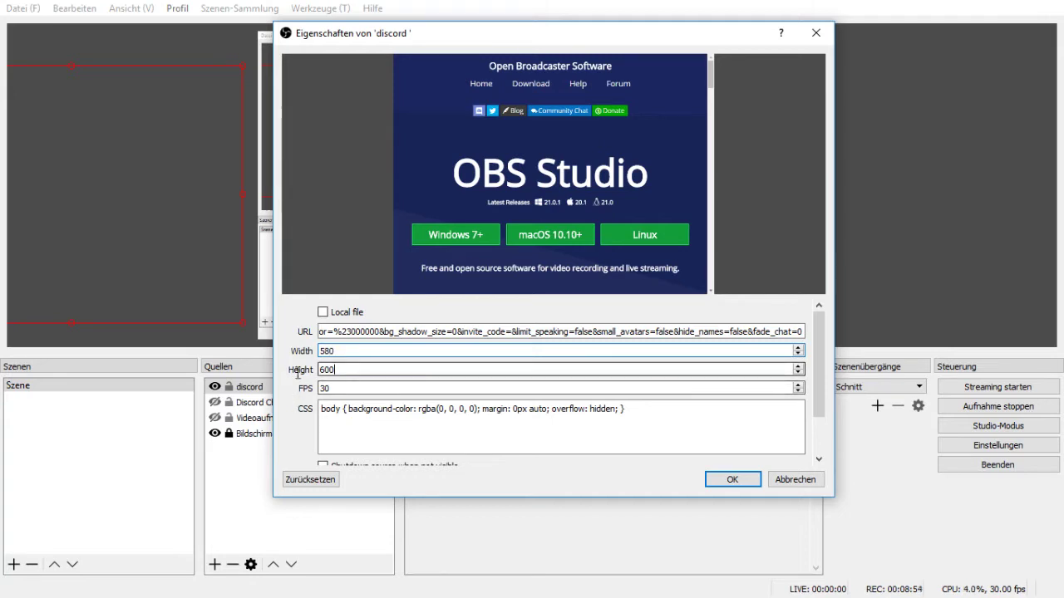
type("215")
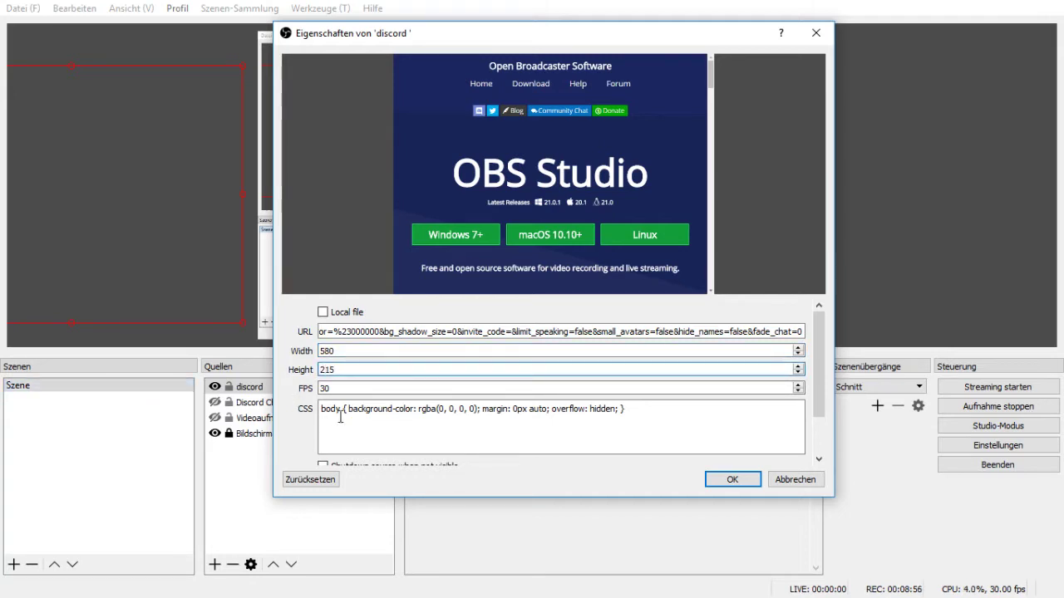
scroll(765, 410, "down", 2)
scroll(525, 391, "up", 1)
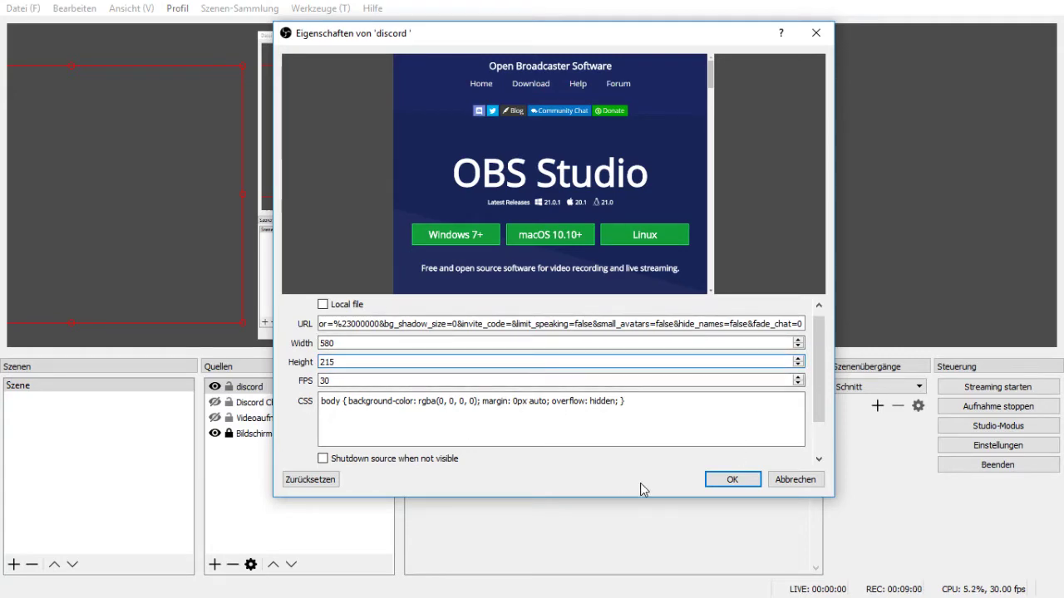
left_click(756, 483)
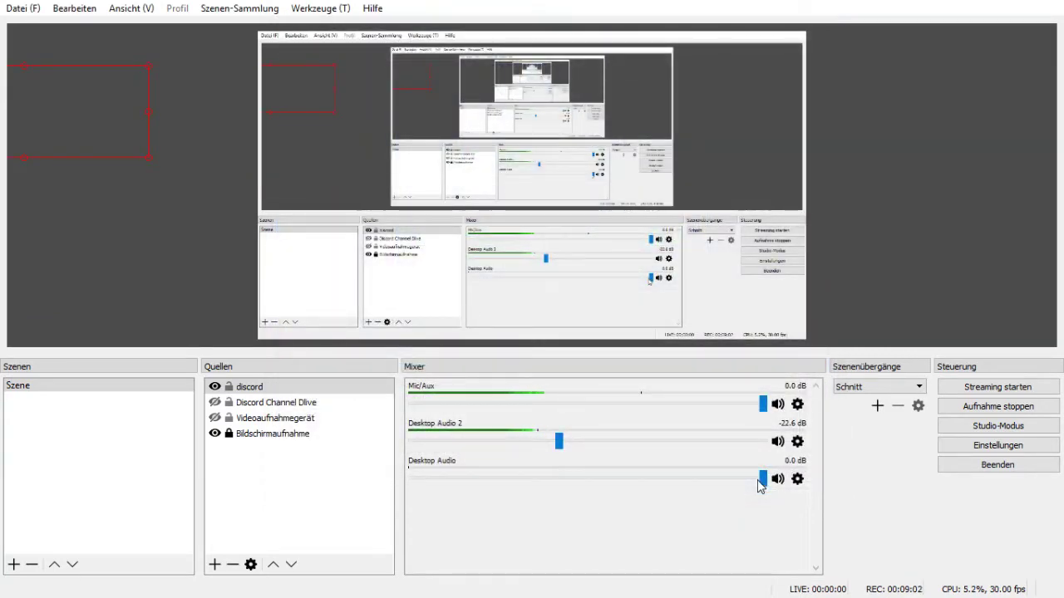
Move the discord chat overlay onto the screen capture in the preview, placing it in the capture's upper-left corner.
left_click_drag(261, 161, 529, 116)
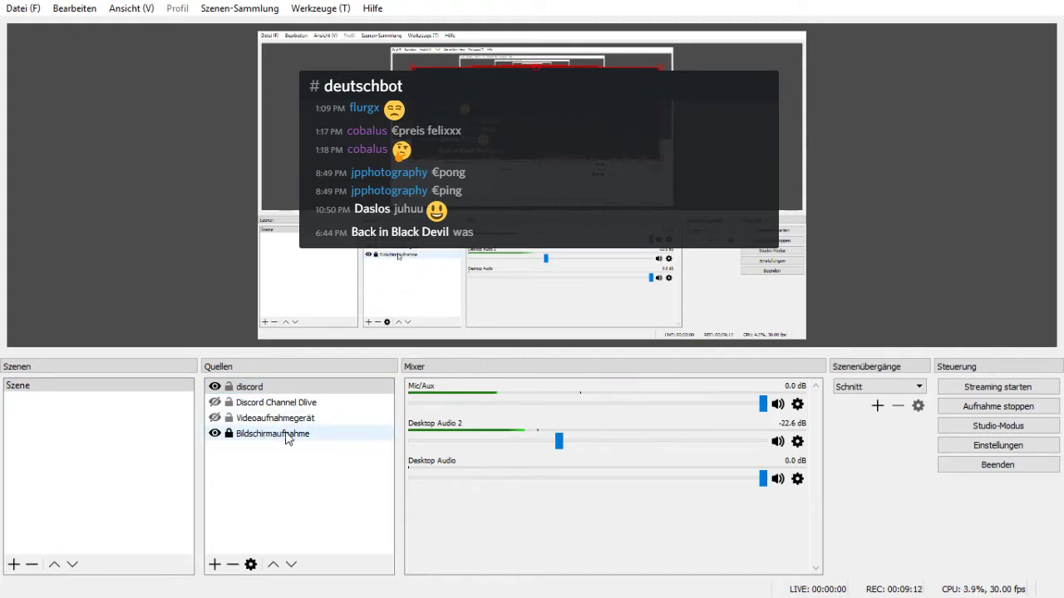
left_click_drag(567, 110, 428, 275)
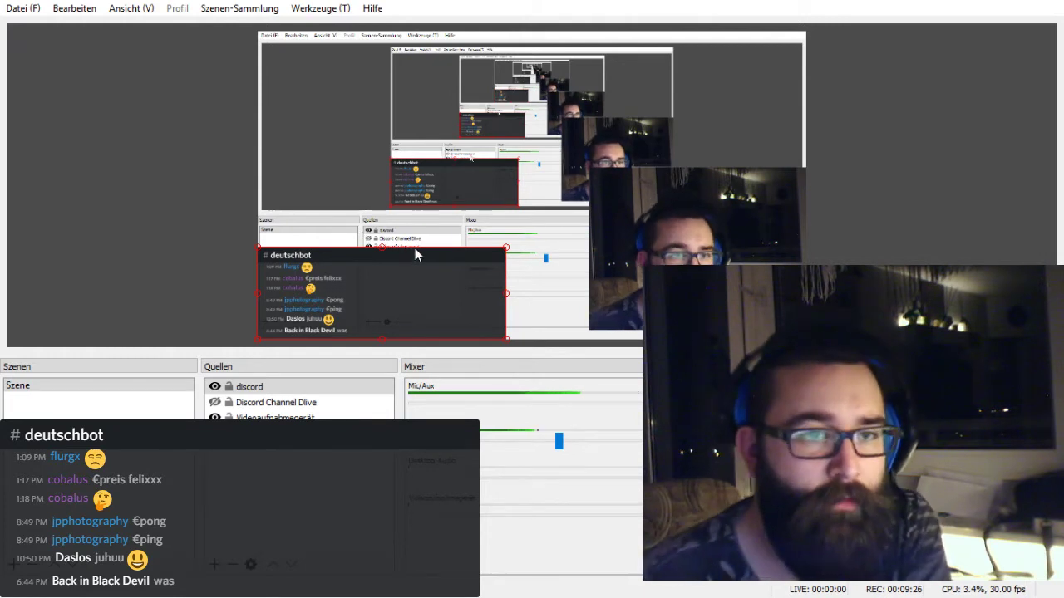
left_click_drag(413, 269, 404, 50)
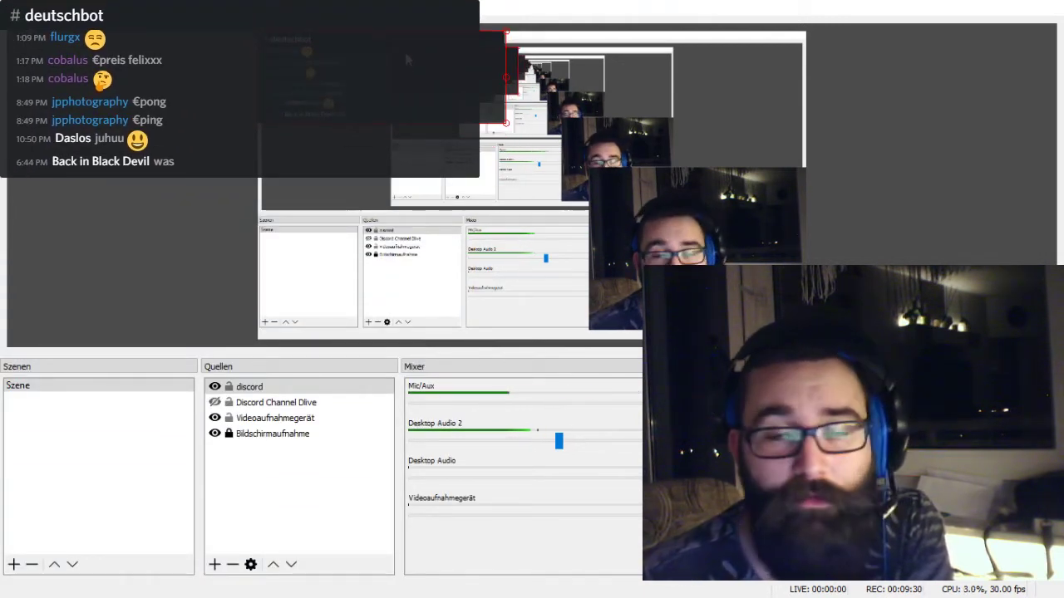
right_click(285, 423)
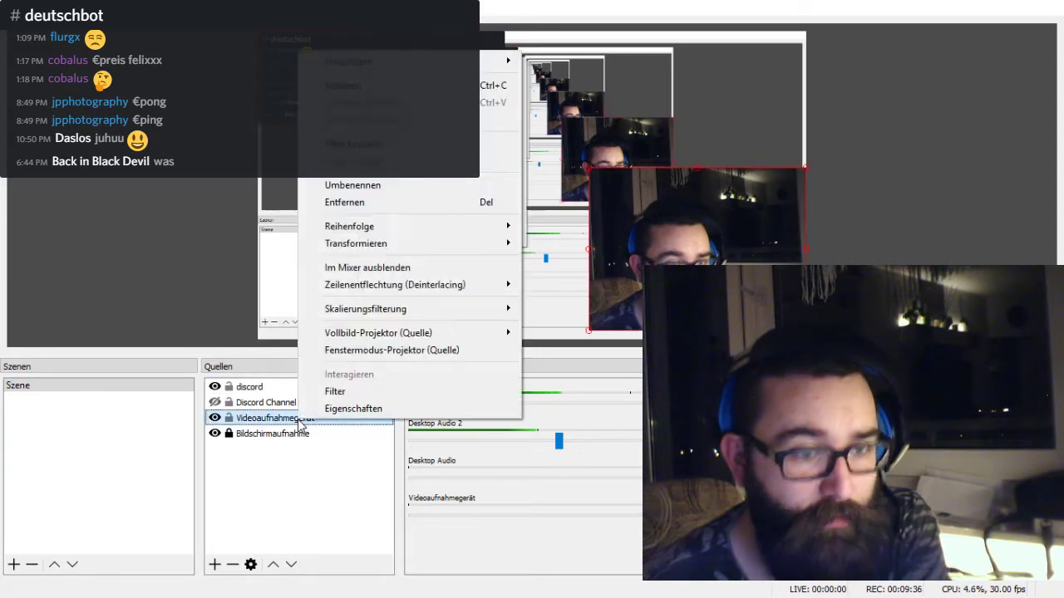
left_click(239, 424)
double_click(239, 421)
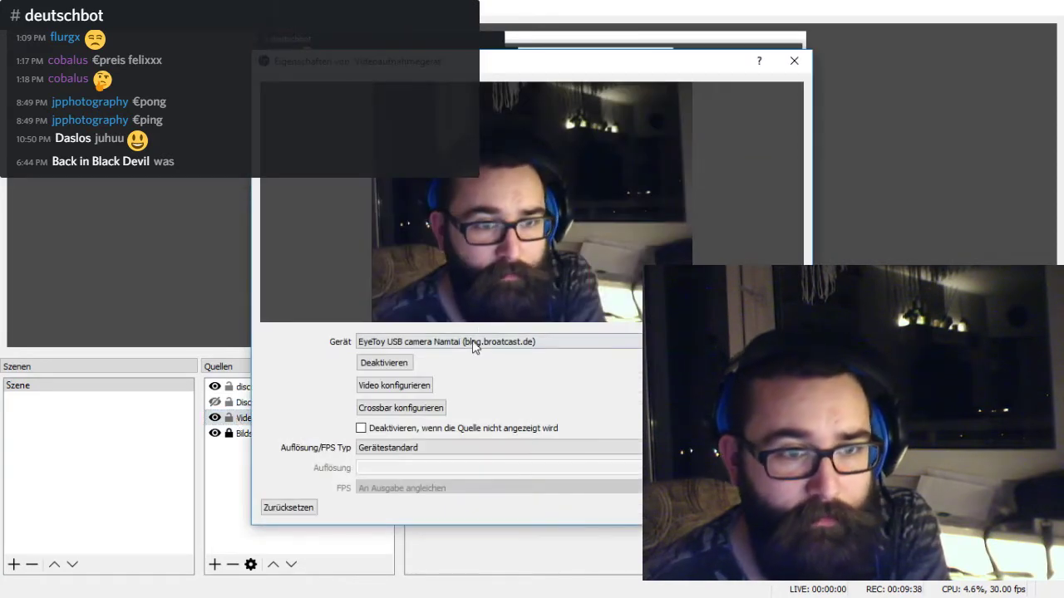
key("Escape")
Change the Bildschirmaufnahme source's properties so that it captures the other display.
left_click(292, 434)
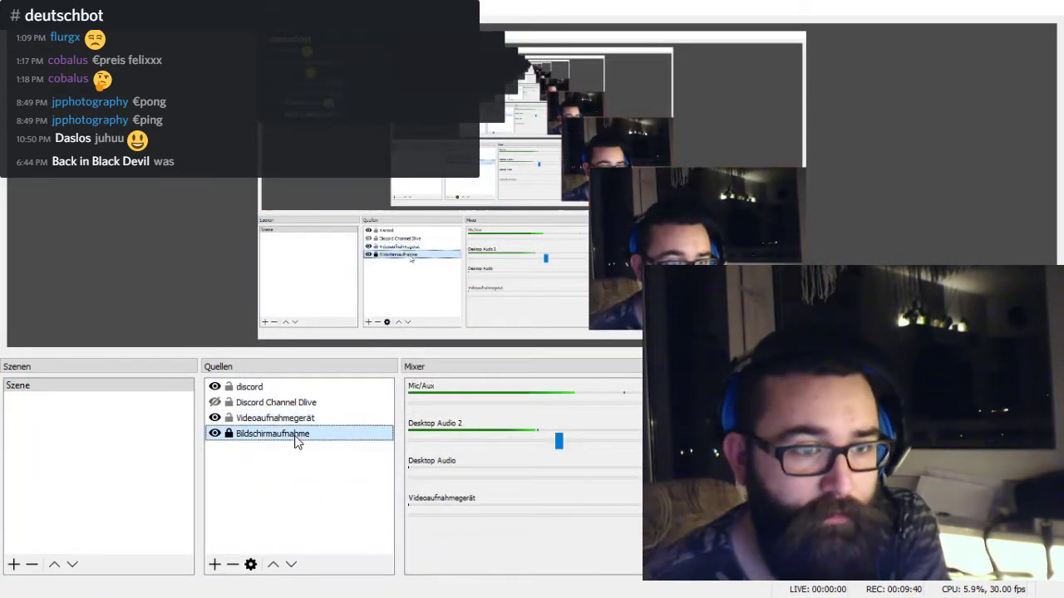
double_click(292, 434)
left_click(401, 392)
left_click(390, 405)
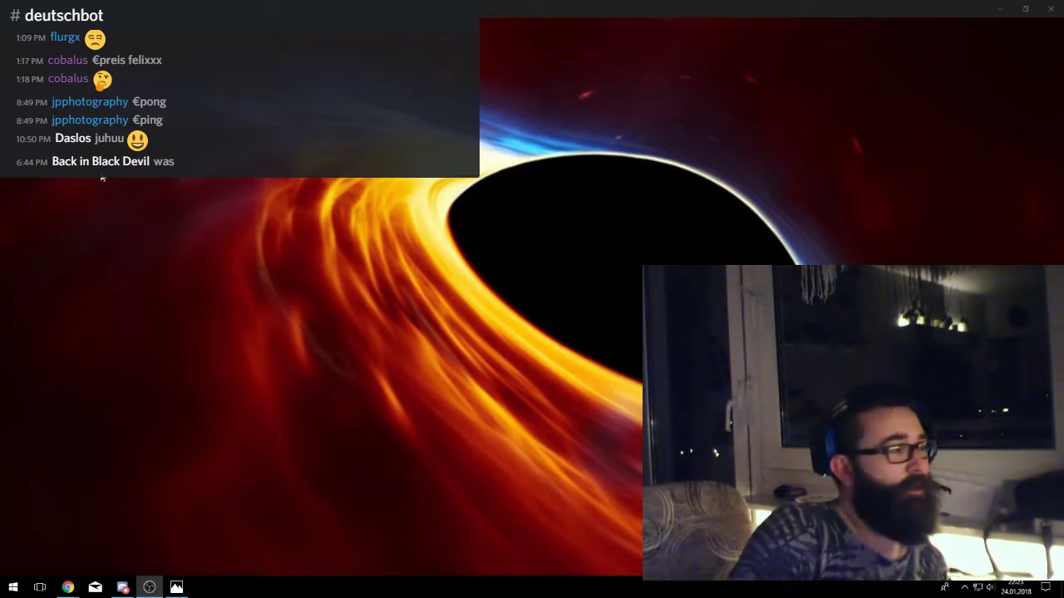
Switch to Discord, post "Hallo Welte :-)" in the deutschbot channel to test the overlay, and minimise Discord.
left_click(123, 588)
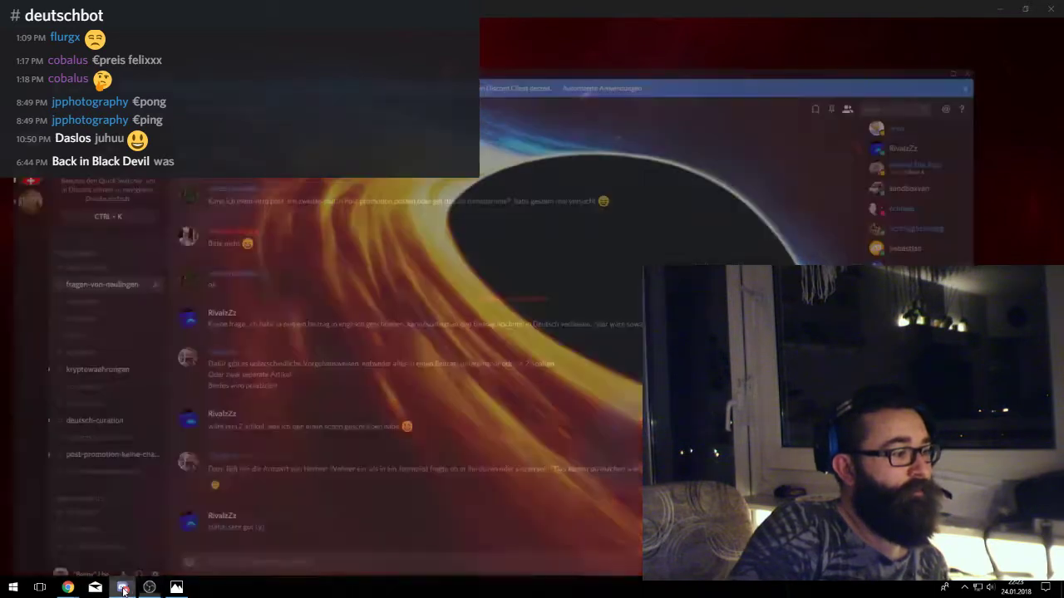
scroll(125, 378, "down", 1)
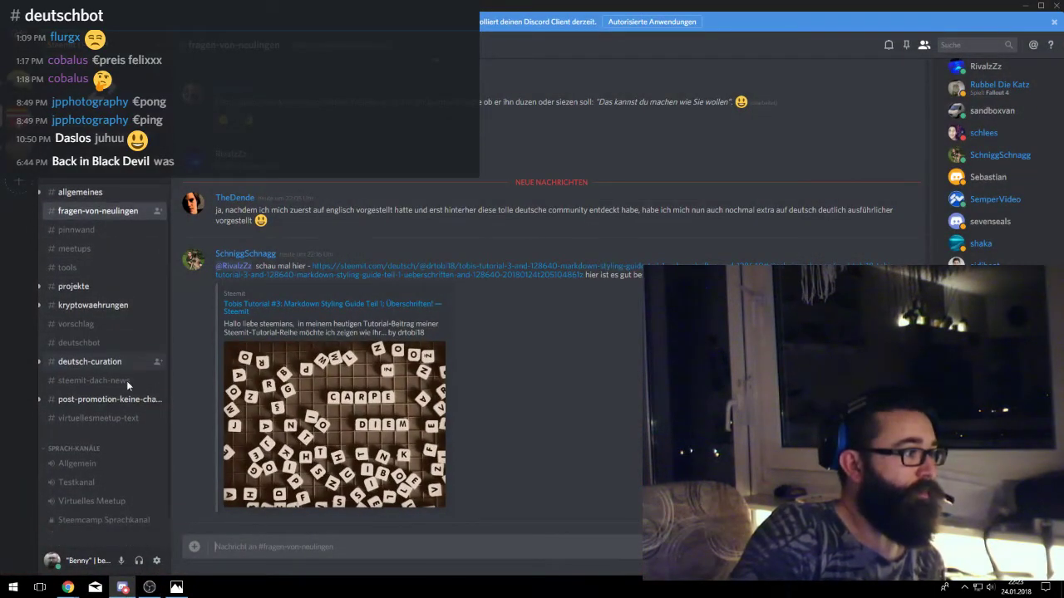
left_click(74, 316)
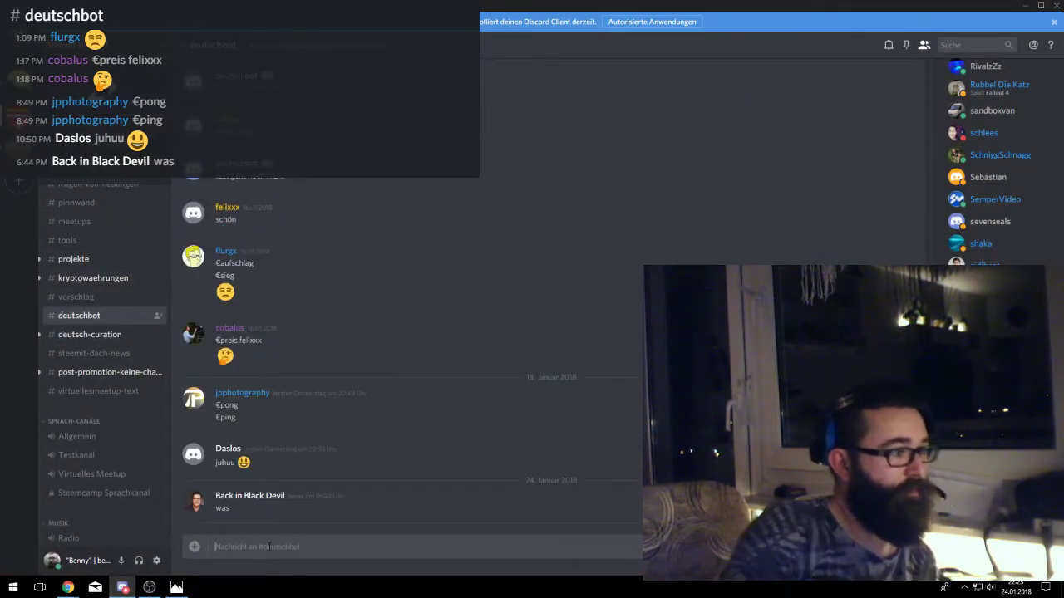
type("Hallo Welte :-)")
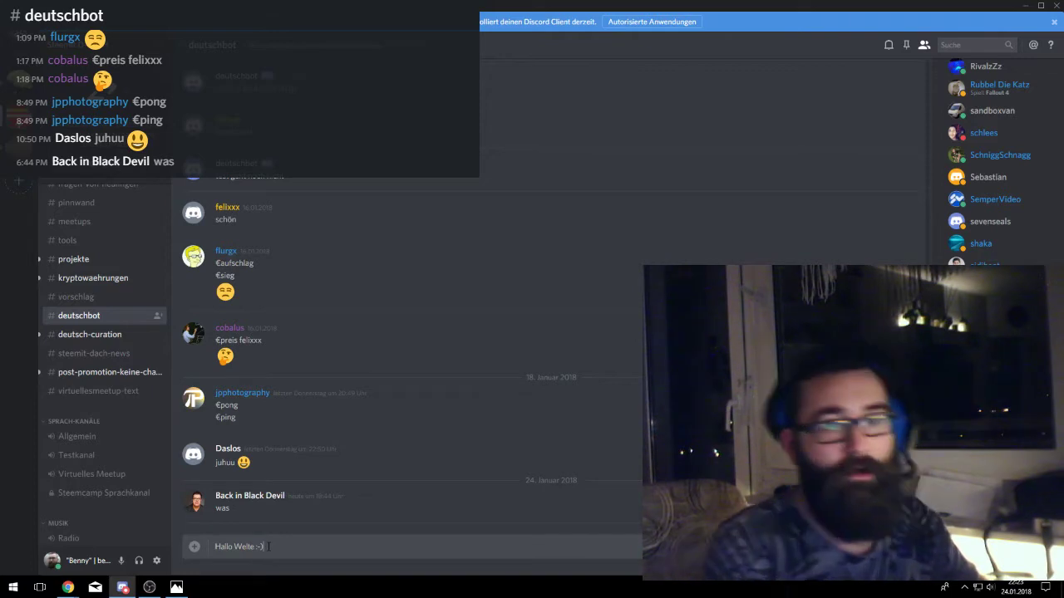
key("Return")
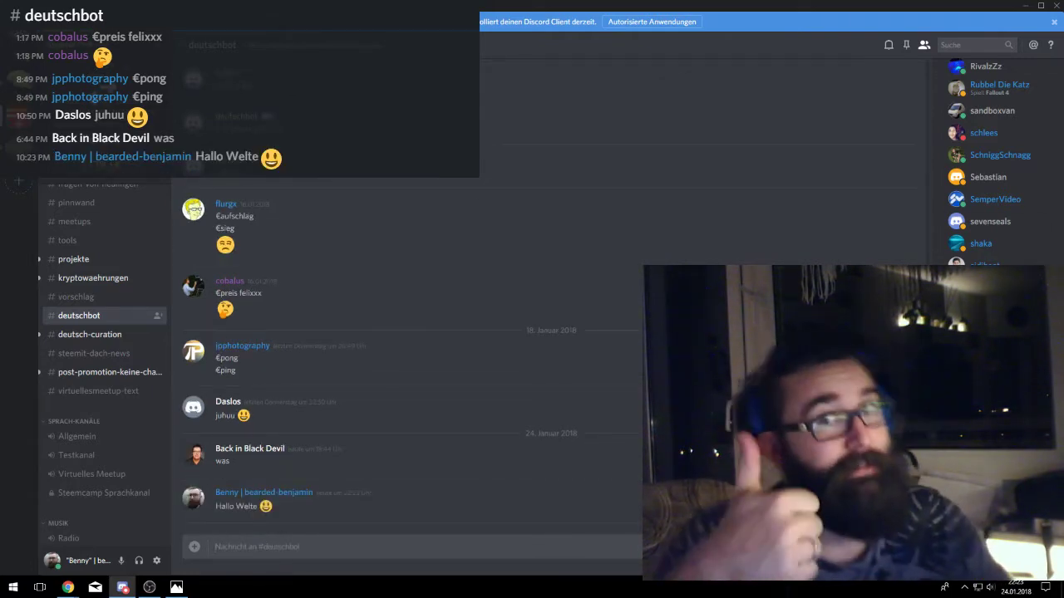
left_click(1024, 6)
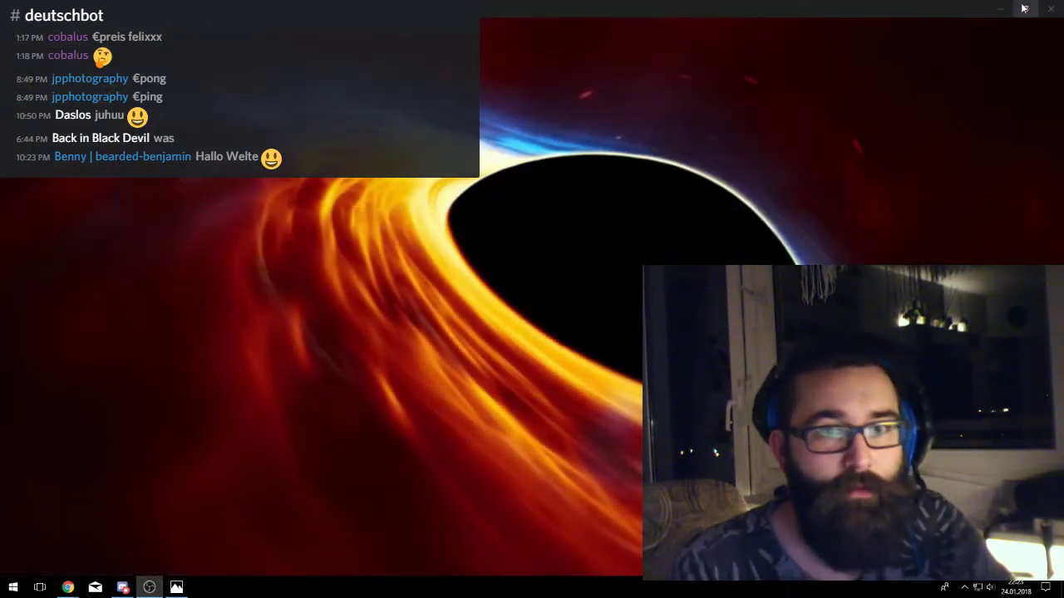